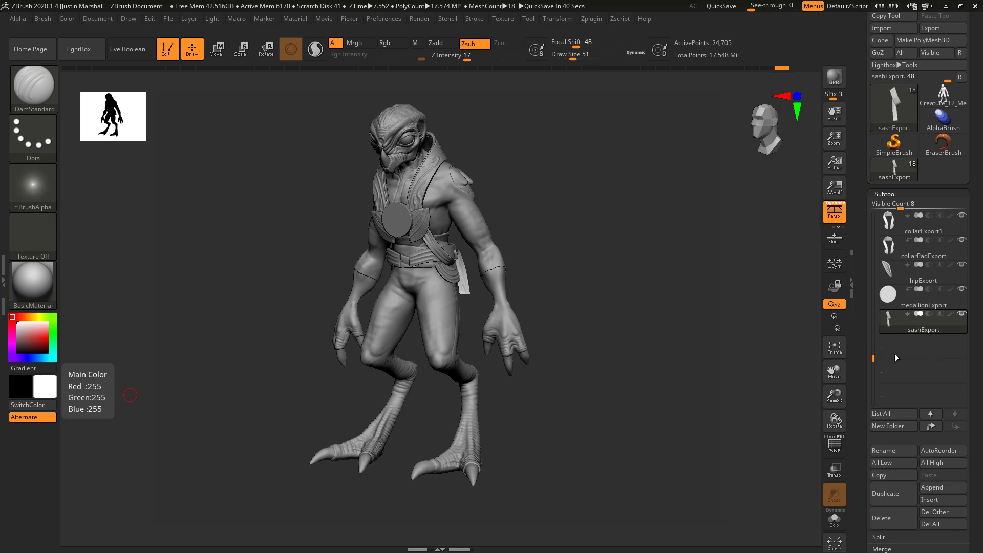
Step: Append a PolyMesh3D star to the creature as a new subtool
{"action": "left_click", "coordinate": [930, 490]}
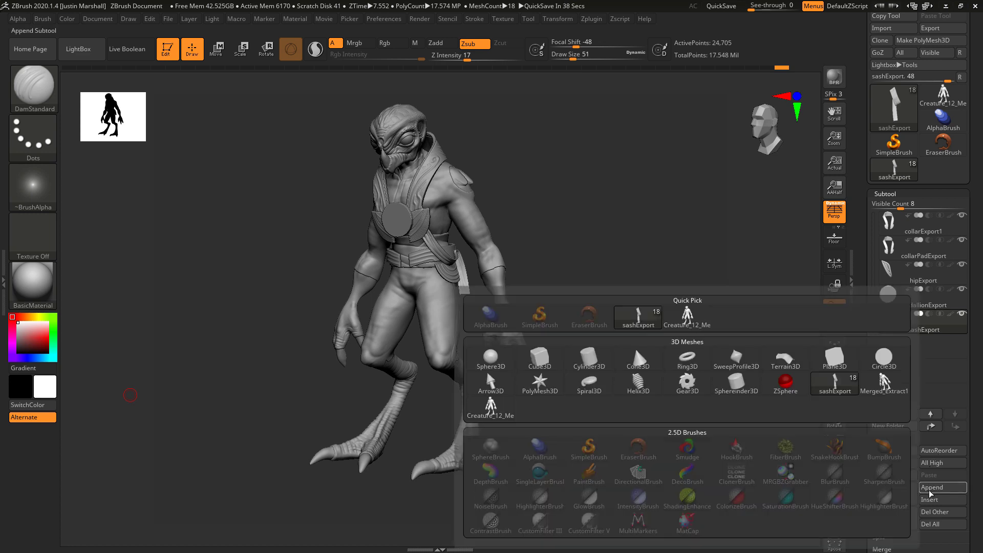
{"action": "left_click", "coordinate": [544, 388]}
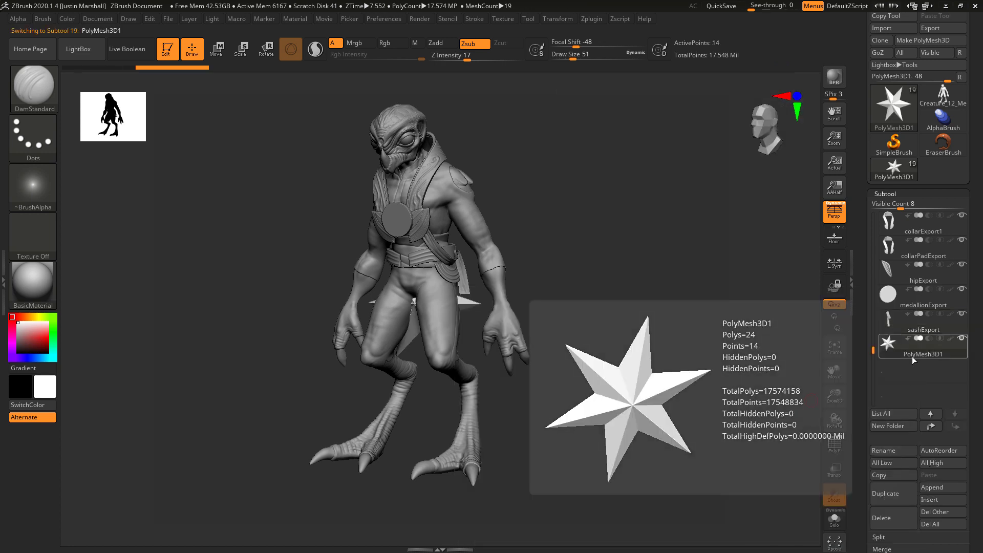
Step: Hide the creature body, head, Extract clothing, claw and PM3D_Sphere3D eye subtools
{"action": "left_click_drag", "start_coordinate": [874, 351], "coordinate": [888, 203]}
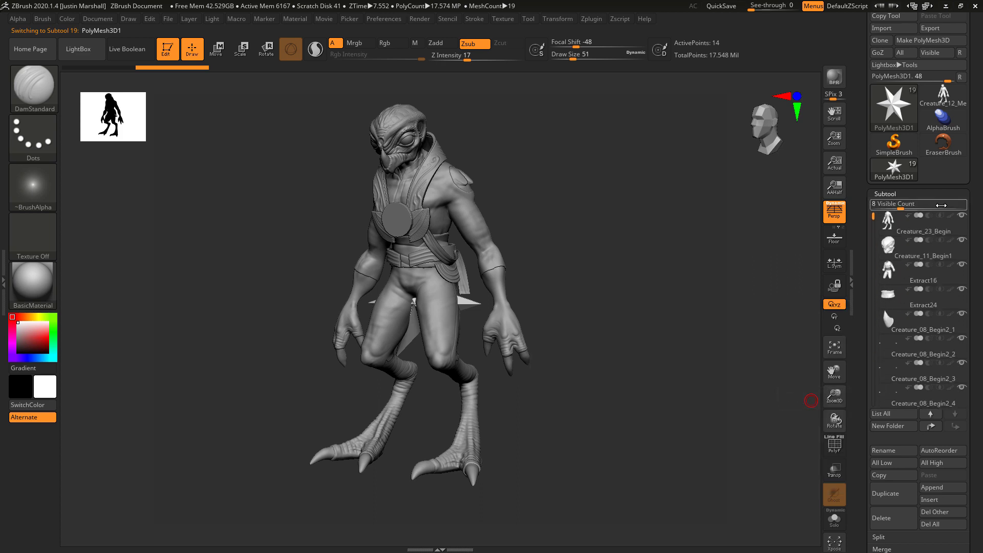
{"action": "left_click", "coordinate": [963, 215]}
{"action": "left_click", "coordinate": [962, 240]}
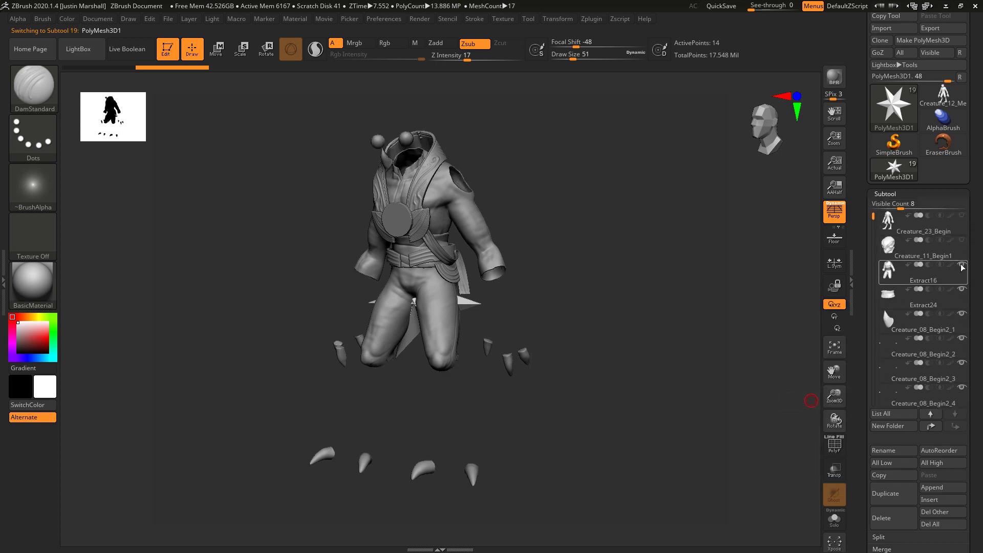
{"action": "left_click", "coordinate": [963, 264]}
{"action": "left_click", "coordinate": [962, 339]}
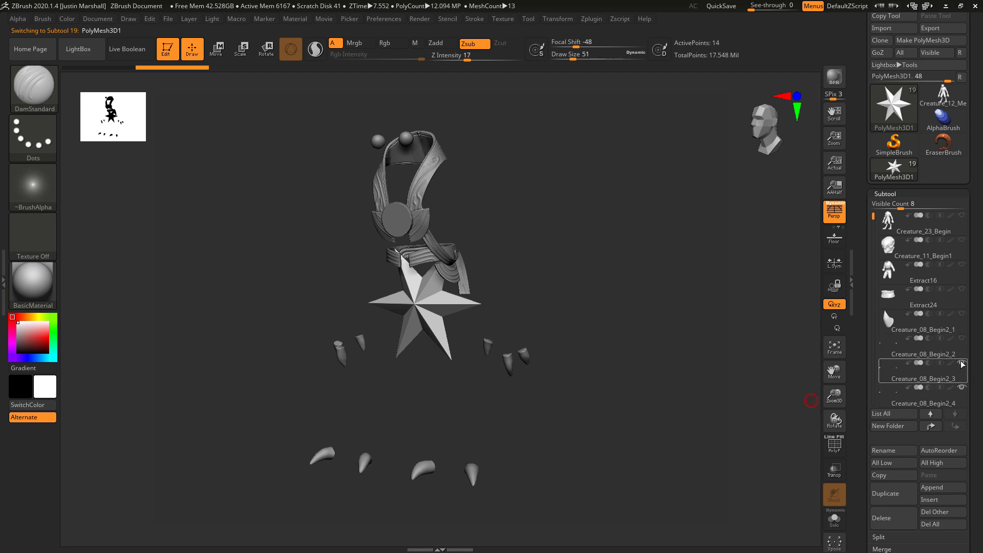
{"action": "left_click", "coordinate": [963, 363]}
{"action": "left_click", "coordinate": [963, 387]}
{"action": "left_click_drag", "start_coordinate": [875, 218], "coordinate": [874, 272]}
{"action": "left_click", "coordinate": [963, 264]}
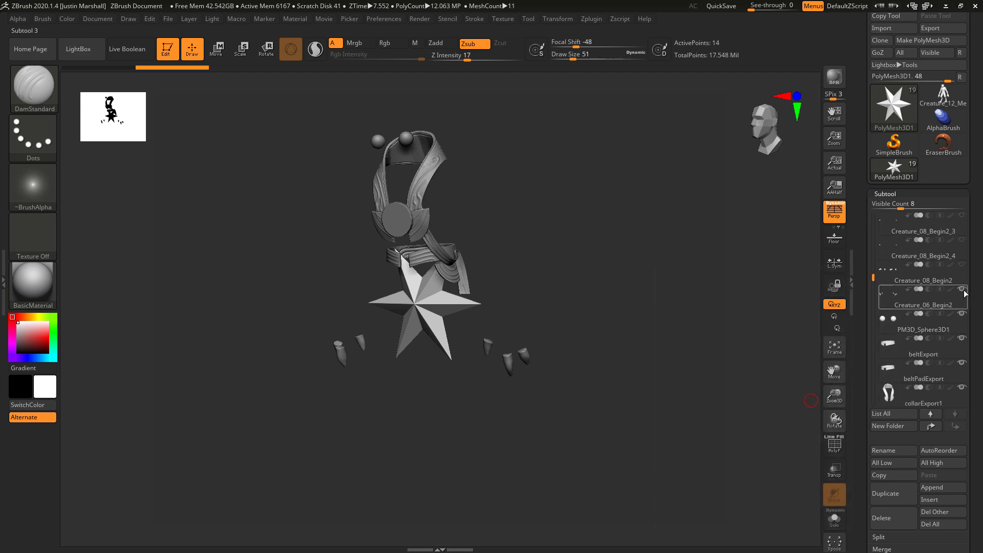
{"action": "left_click", "coordinate": [962, 289]}
{"action": "left_click", "coordinate": [962, 314]}
Step: Hide the belt, collar, hip, medallion and sash export subtools, leaving only the PolyMesh3D star displayed
{"action": "left_click_drag", "start_coordinate": [874, 277], "coordinate": [874, 339]}
{"action": "left_click", "coordinate": [963, 240]}
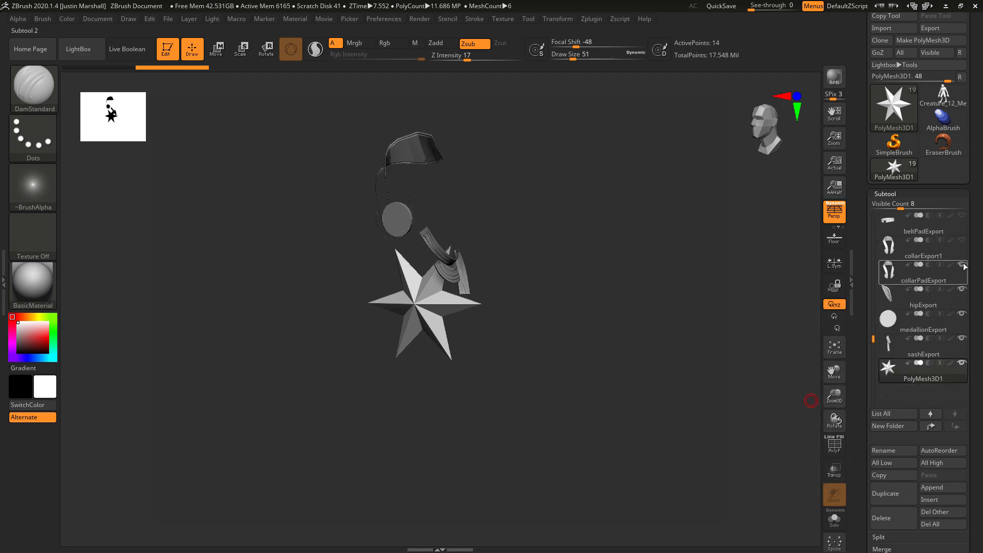
{"action": "left_click", "coordinate": [962, 265]}
{"action": "left_click", "coordinate": [961, 290]}
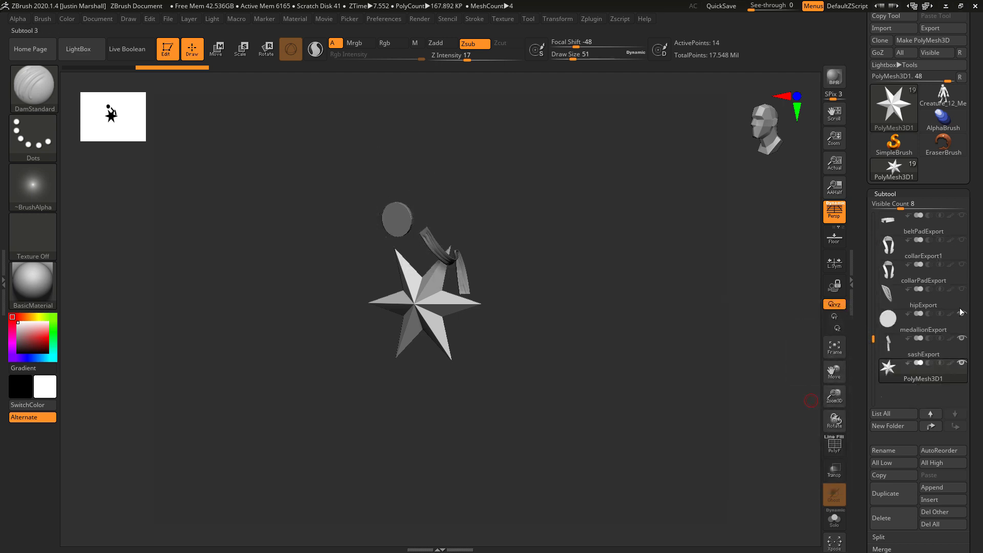
{"action": "left_click", "coordinate": [963, 314]}
{"action": "left_click", "coordinate": [963, 339]}
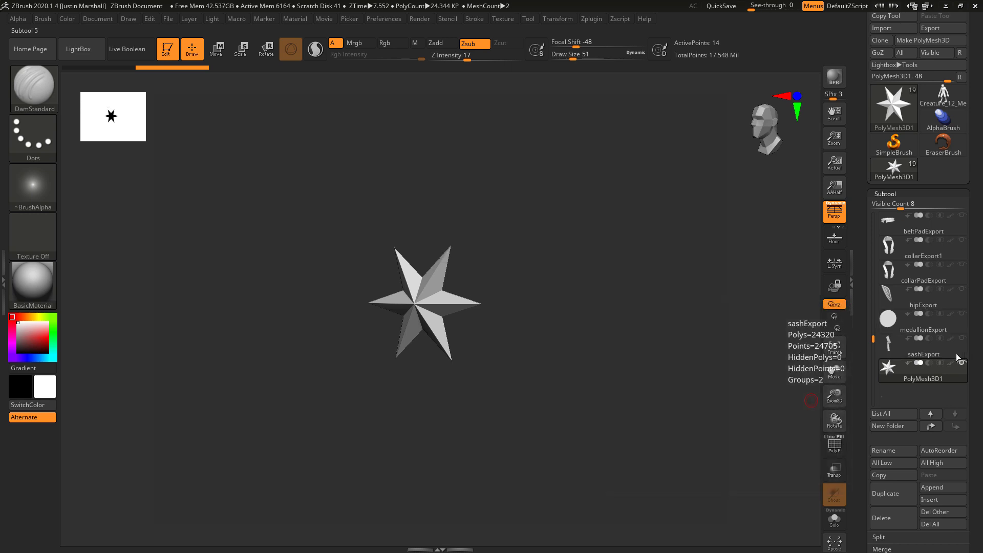
Step: Convert the star to a ShadowBox with the resolution set to 256
{"action": "left_click_drag", "start_coordinate": [658, 343], "coordinate": [722, 347]}
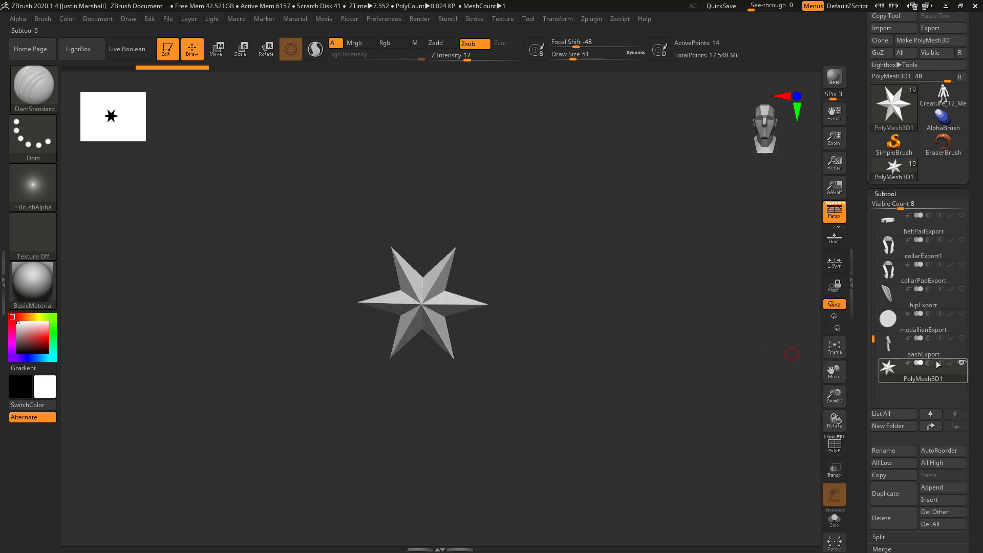
{"action": "scroll", "coordinate": [869, 399], "scroll_direction": "down", "scroll_amount": 10}
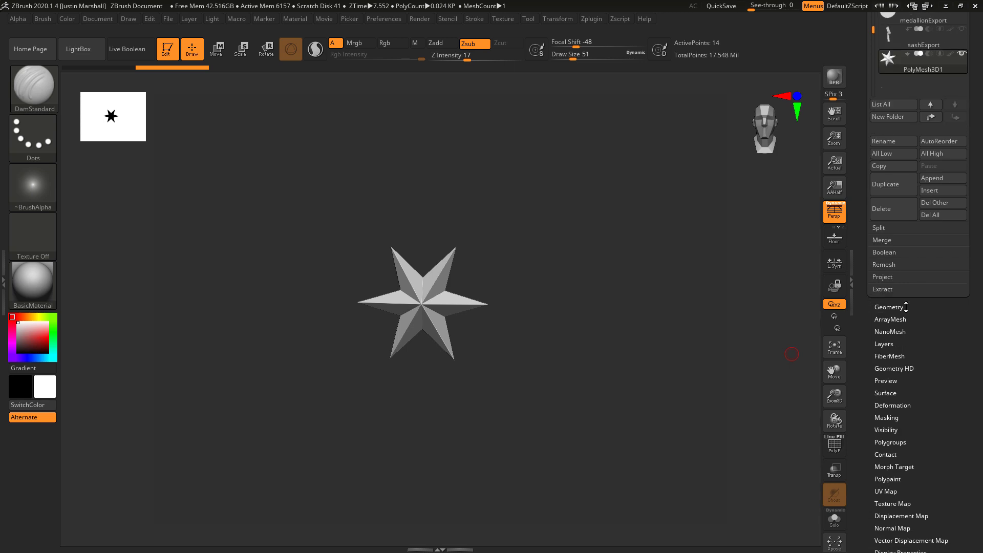
{"action": "scroll", "coordinate": [910, 311], "scroll_direction": "up", "scroll_amount": 5}
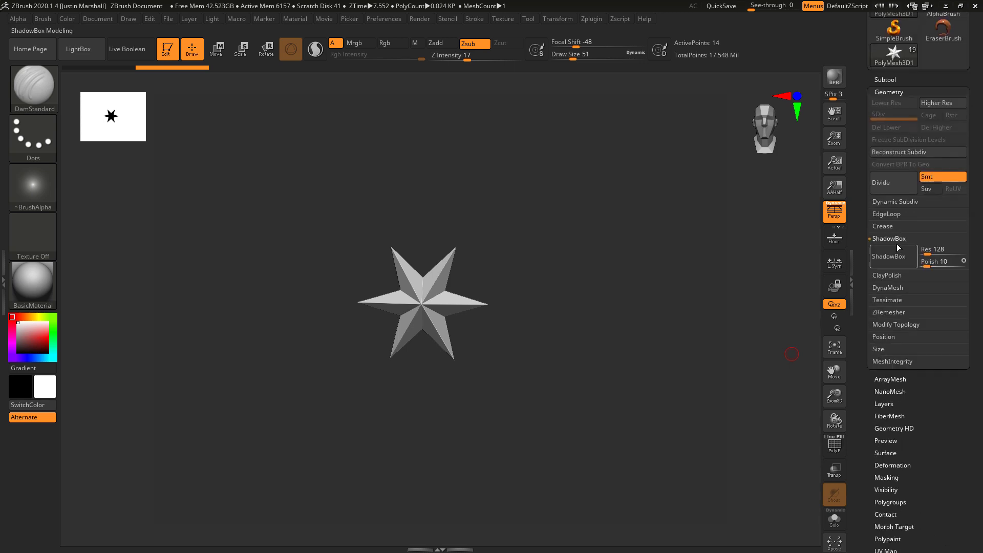
{"action": "left_click", "coordinate": [894, 239]}
{"action": "left_click", "coordinate": [941, 249]}
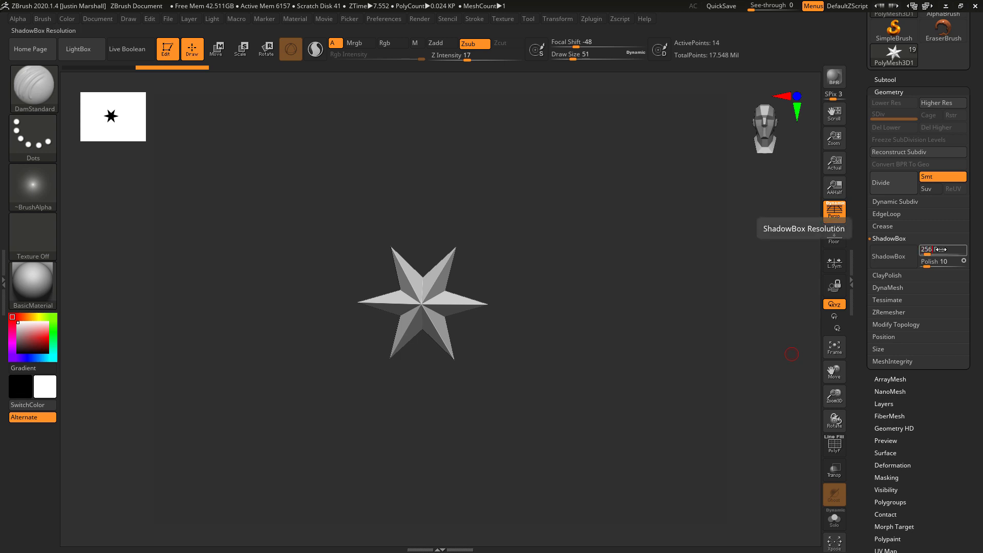
{"action": "type", "text": "256"}
{"action": "key", "text": "Return"}
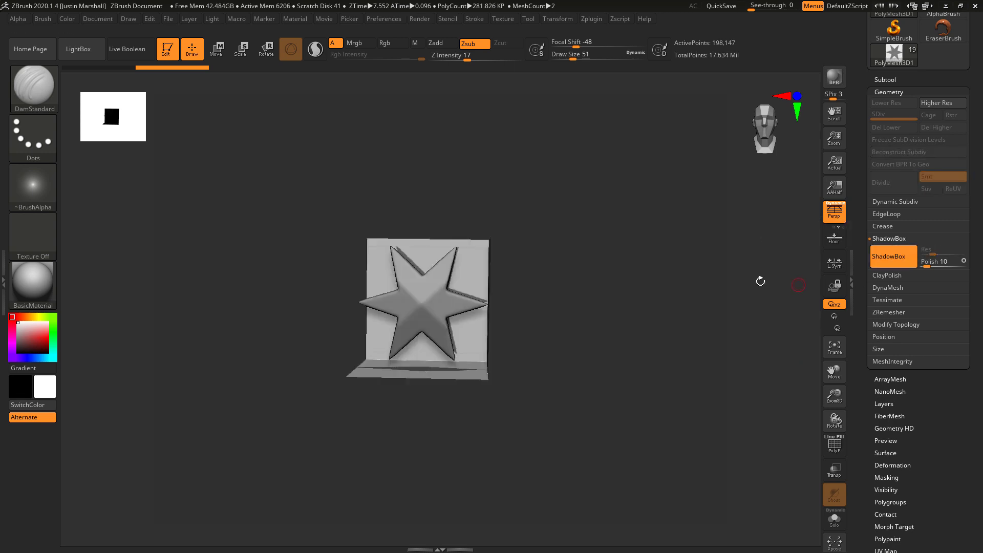
Step: Turn off perspective and clear the star's silhouette masks from all ShadowBox planes
{"action": "left_click_drag", "start_coordinate": [554, 279], "coordinate": [654, 362]}
{"action": "left_click_drag", "start_coordinate": [619, 257], "coordinate": [584, 310]}
{"action": "left_click_drag", "start_coordinate": [646, 299], "coordinate": [677, 323]}
{"action": "left_click", "coordinate": [835, 212]}
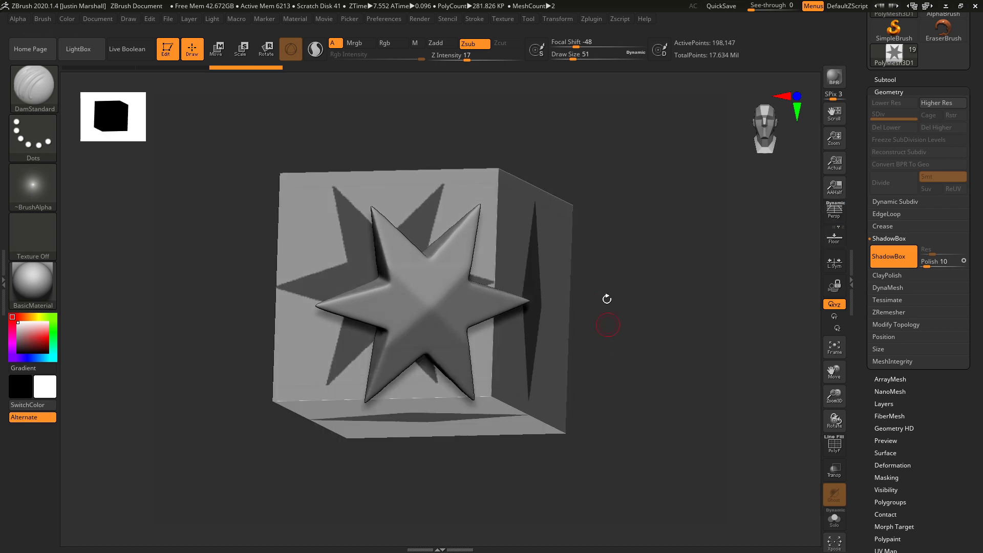
{"action": "left_click_drag", "start_coordinate": [608, 299], "coordinate": [621, 281]}
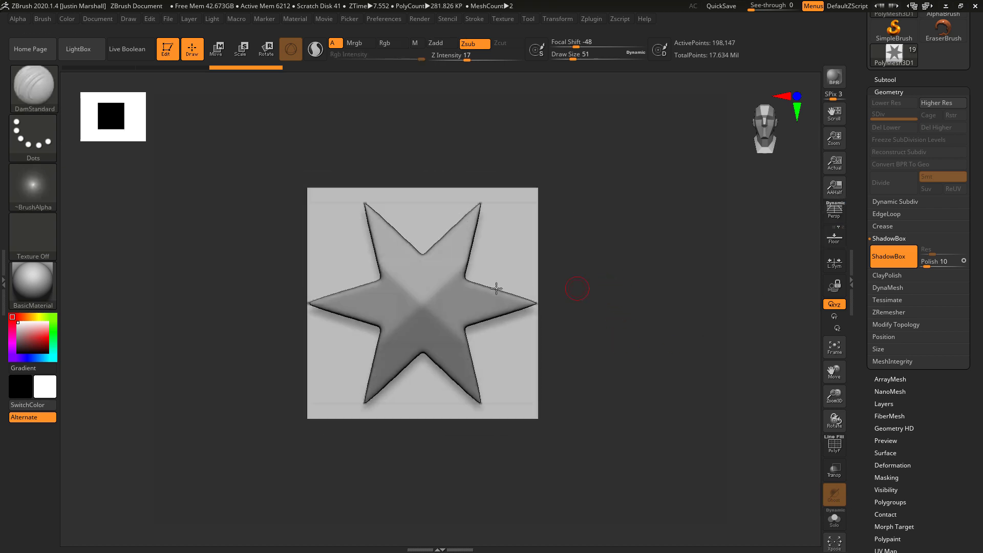
{"action": "left_click_drag", "start_coordinate": [236, 111], "coordinate": [632, 450], "text": "ctrl"}
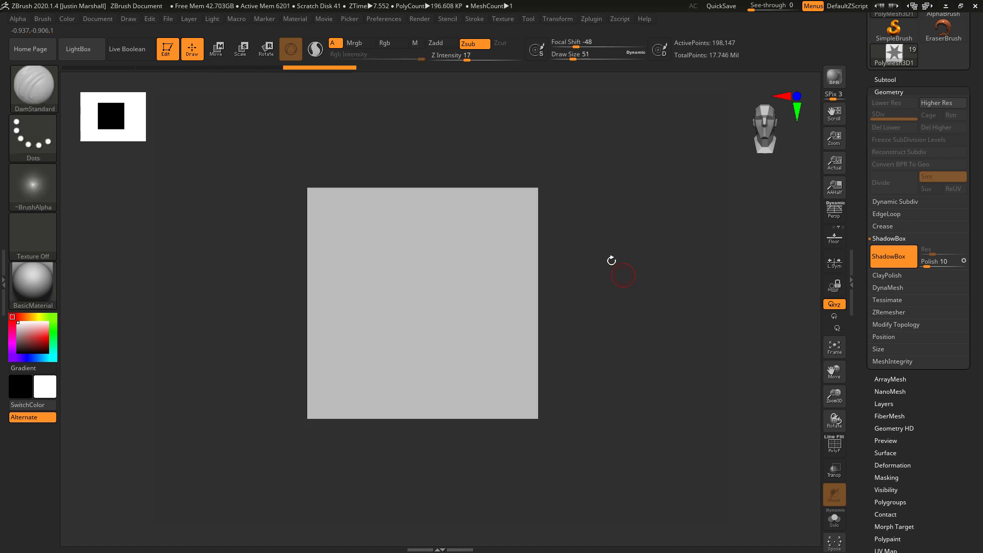
Step: Activate mirrored symmetry for painting on both halves of the ShadowBox
{"action": "mouse_move", "coordinate": [625, 285]}
{"action": "left_mouse_down"}
{"action": "mouse_move", "coordinate": [643, 298]}
{"action": "mouse_move", "coordinate": [566, 290]}
{"action": "left_mouse_up"}
{"action": "left_click", "coordinate": [589, 21]}
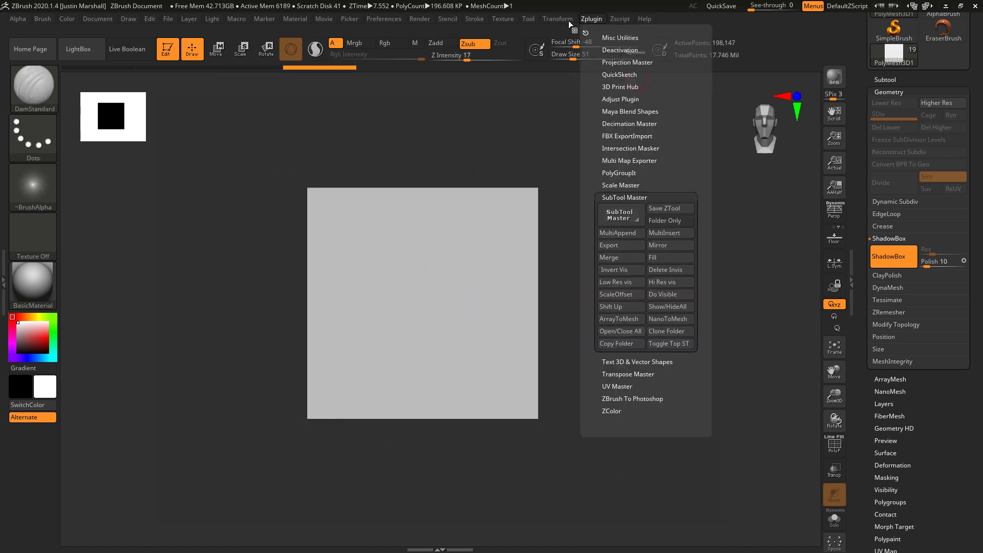
{"action": "left_click", "coordinate": [566, 20]}
{"action": "left_click", "coordinate": [588, 311]}
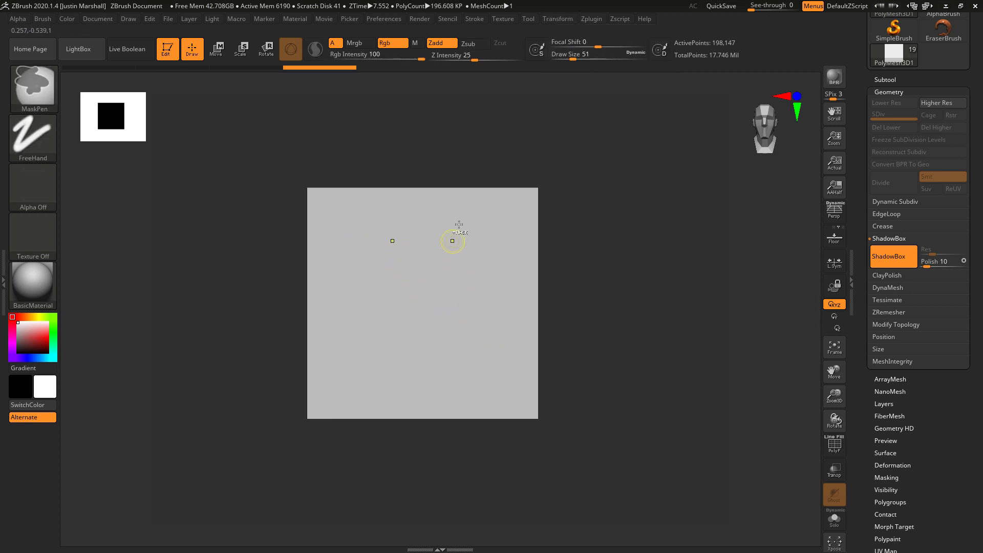
Step: Paint a two-lobed mirrored silhouette on the ShadowBox's back plane and deepen it with a full-height rectangular mask on the side plane
{"action": "mouse_move", "coordinate": [434, 271]}
{"action": "left_mouse_down", "text": "ctrl"}
{"action": "mouse_move", "coordinate": [441, 265]}
{"action": "mouse_move", "coordinate": [447, 280]}
{"action": "mouse_move", "coordinate": [436, 293]}
{"action": "mouse_move", "coordinate": [462, 294]}
{"action": "mouse_move", "coordinate": [471, 241]}
{"action": "mouse_move", "coordinate": [473, 302]}
{"action": "left_mouse_up", "text": "ctrl"}
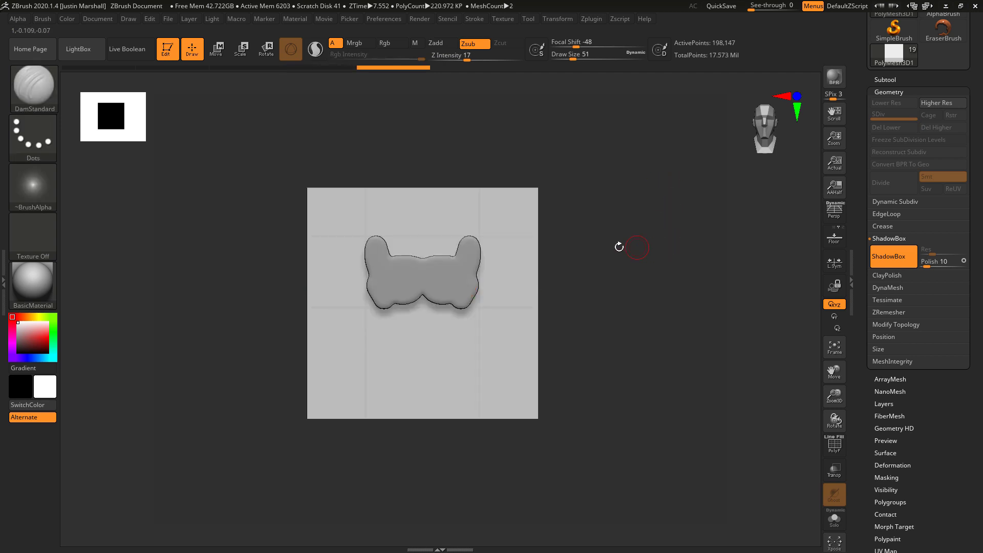
{"action": "mouse_move", "coordinate": [619, 279]}
{"action": "left_mouse_down"}
{"action": "mouse_move", "coordinate": [659, 285]}
{"action": "mouse_move", "coordinate": [618, 279]}
{"action": "left_mouse_up"}
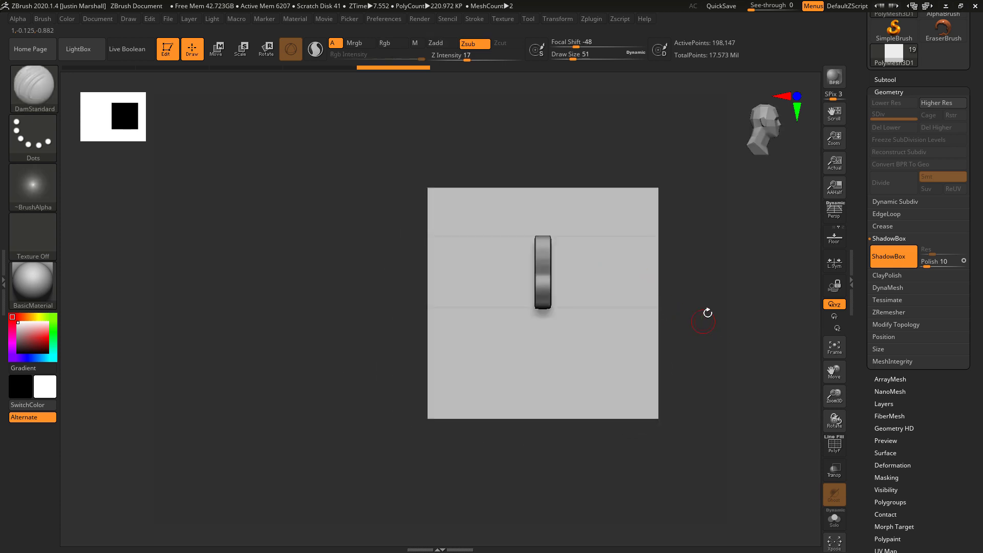
{"action": "left_click_drag", "start_coordinate": [703, 309], "coordinate": [606, 385], "text": "alt"}
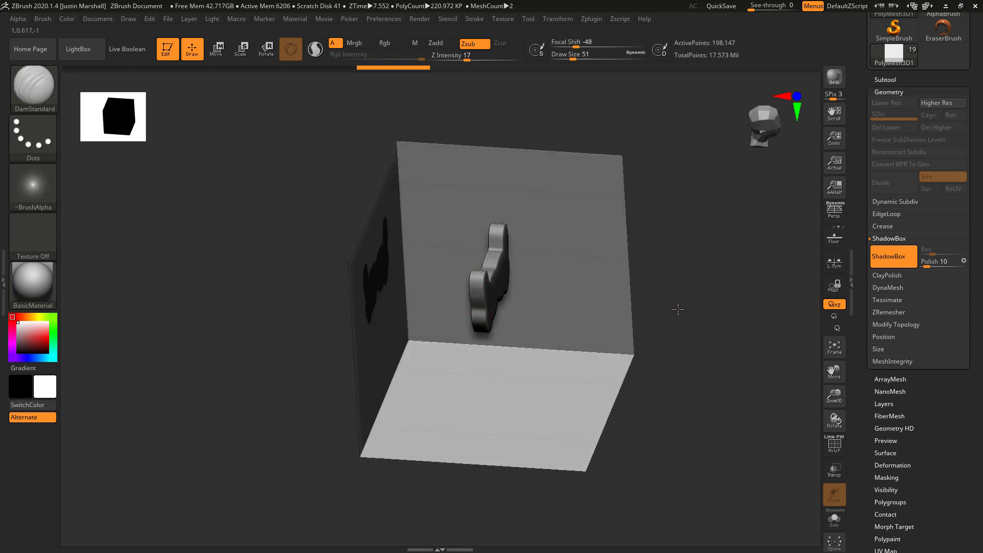
{"action": "left_click_drag", "start_coordinate": [678, 310], "coordinate": [533, 256]}
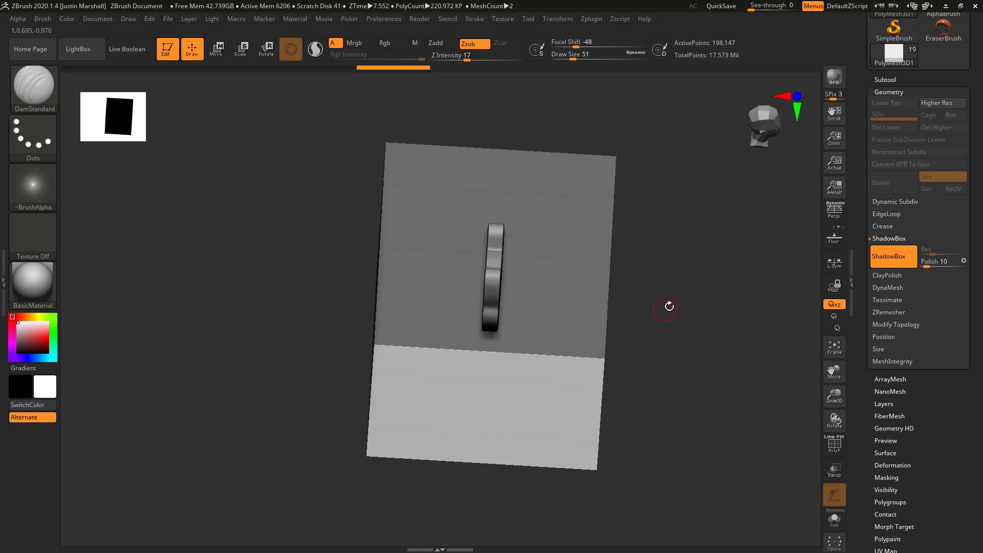
{"action": "mouse_move", "coordinate": [669, 306]}
{"action": "left_mouse_down"}
{"action": "mouse_move", "coordinate": [663, 260]}
{"action": "mouse_move", "coordinate": [660, 303]}
{"action": "mouse_move", "coordinate": [668, 272]}
{"action": "mouse_move", "coordinate": [599, 239]}
{"action": "left_mouse_up"}
{"action": "key", "text": "ctrl"}
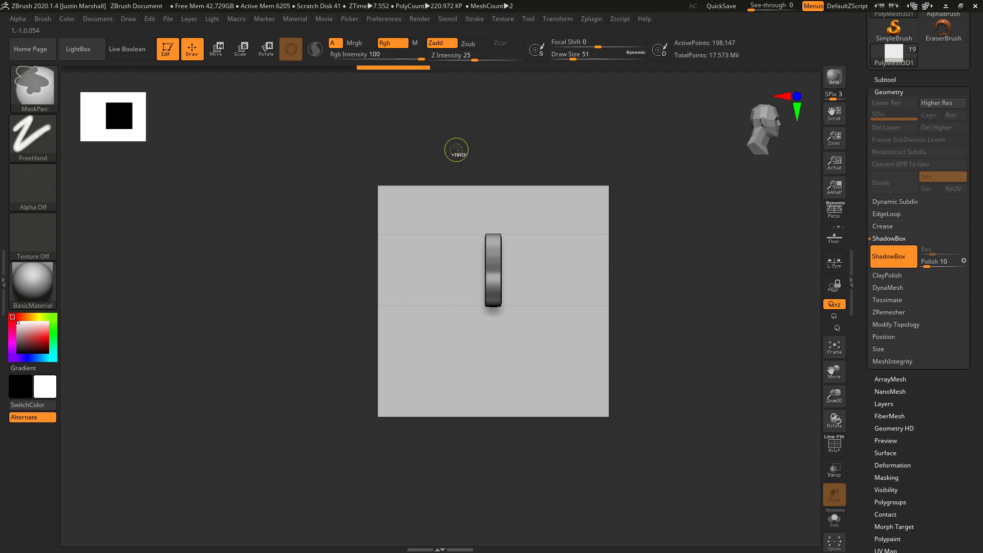
{"action": "left_click_drag", "start_coordinate": [458, 148], "coordinate": [535, 478], "text": "ctrl"}
{"action": "left_click_drag", "start_coordinate": [656, 382], "coordinate": [671, 361]}
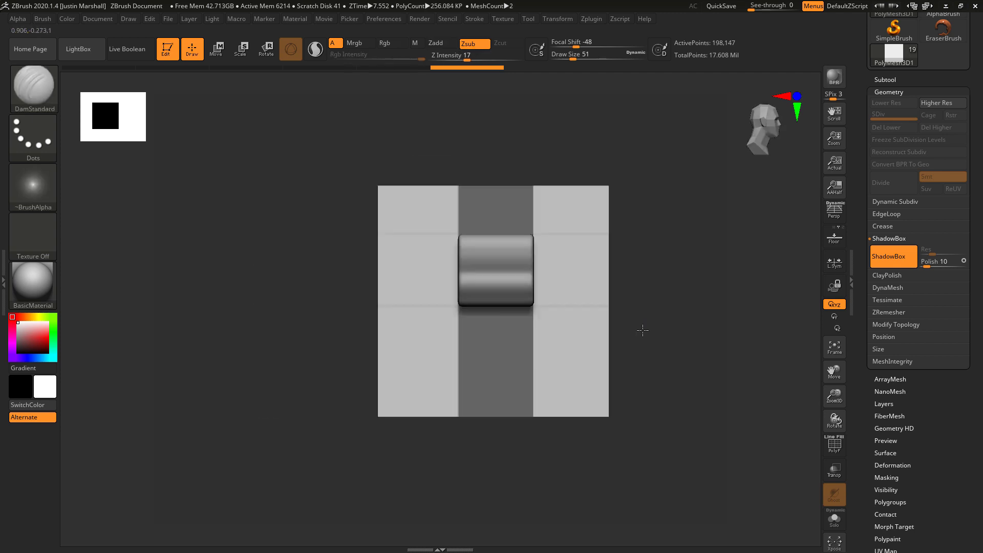
{"action": "left_click_drag", "start_coordinate": [643, 330], "coordinate": [642, 333], "text": "shift"}
Step: Erase scalloped notches from the edges of the side plane's mask to carve the shape's profile
{"action": "key", "text": "ctrl"}
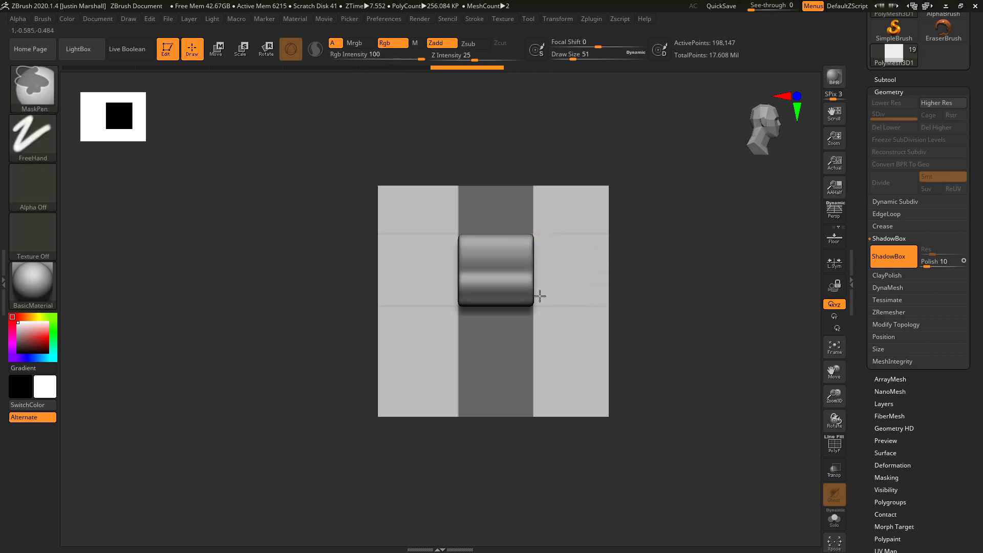
{"action": "left_click_drag", "start_coordinate": [537, 257], "coordinate": [531, 264], "text": "ctrl+alt"}
{"action": "mouse_move", "coordinate": [672, 295]}
{"action": "left_mouse_down"}
{"action": "mouse_move", "coordinate": [655, 297]}
{"action": "mouse_move", "coordinate": [682, 294]}
{"action": "left_mouse_up"}
{"action": "key", "text": "ctrl"}
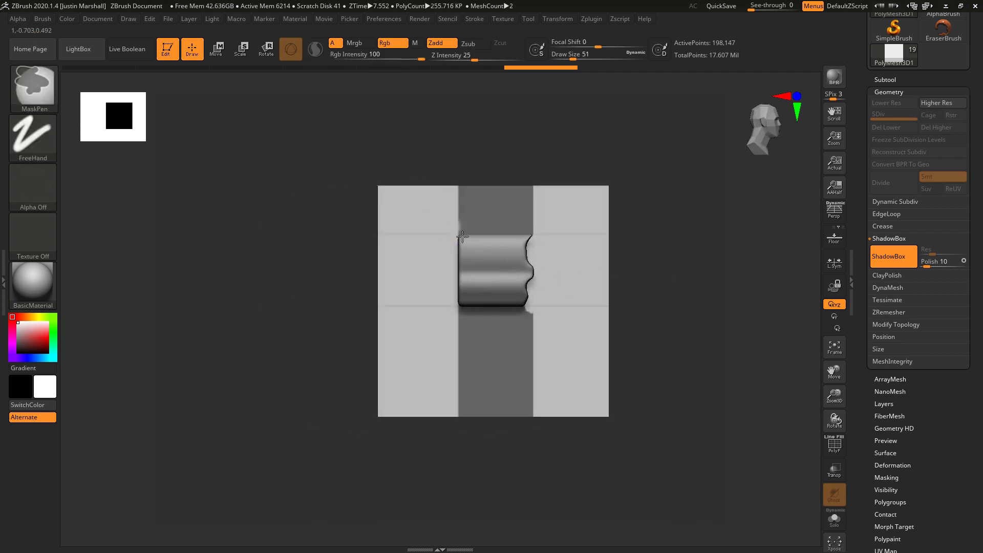
{"action": "left_click_drag", "start_coordinate": [449, 311], "coordinate": [445, 316], "text": "ctrl+alt"}
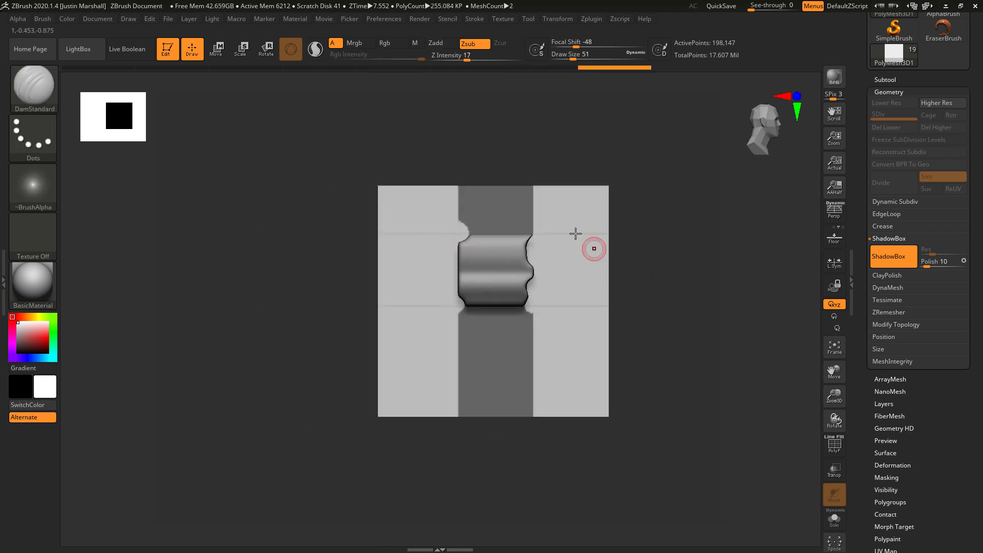
{"action": "mouse_move", "coordinate": [553, 215]}
{"action": "left_mouse_down", "text": "ctrl+alt"}
{"action": "mouse_move", "coordinate": [513, 244]}
{"action": "mouse_move", "coordinate": [468, 232]}
{"action": "mouse_move", "coordinate": [511, 236]}
{"action": "left_mouse_up", "text": "ctrl+alt"}
Step: Clear the carved lobed shape by removing the masks from every ShadowBox plane
{"action": "mouse_move", "coordinate": [661, 254]}
{"action": "left_mouse_down"}
{"action": "mouse_move", "coordinate": [666, 292]}
{"action": "mouse_move", "coordinate": [639, 291]}
{"action": "mouse_move", "coordinate": [636, 275]}
{"action": "mouse_move", "coordinate": [610, 333]}
{"action": "mouse_move", "coordinate": [642, 315]}
{"action": "mouse_move", "coordinate": [634, 327]}
{"action": "mouse_move", "coordinate": [606, 333]}
{"action": "mouse_move", "coordinate": [623, 332]}
{"action": "mouse_move", "coordinate": [605, 305]}
{"action": "left_mouse_up"}
{"action": "key", "text": "ctrl"}
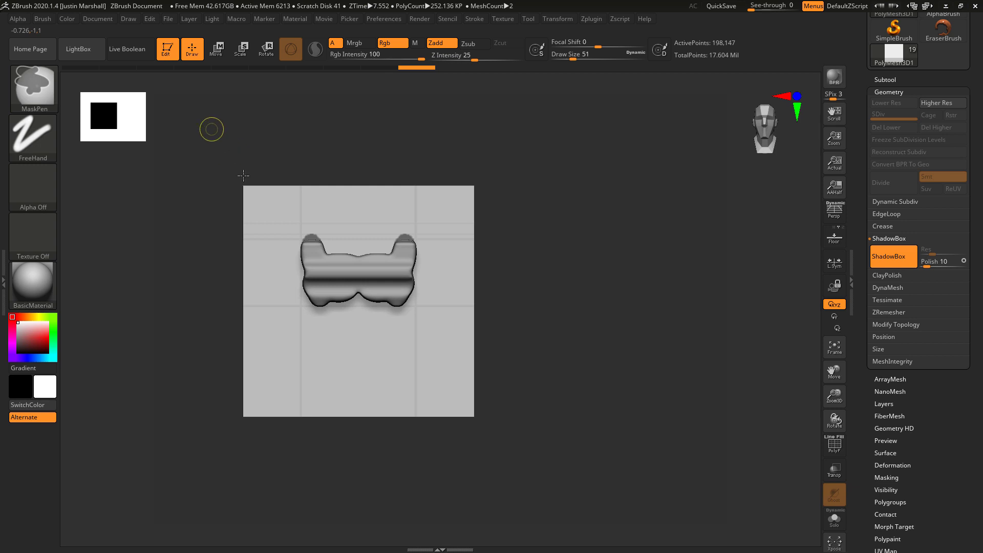
{"action": "left_click_drag", "start_coordinate": [211, 129], "coordinate": [606, 475], "text": "ctrl"}
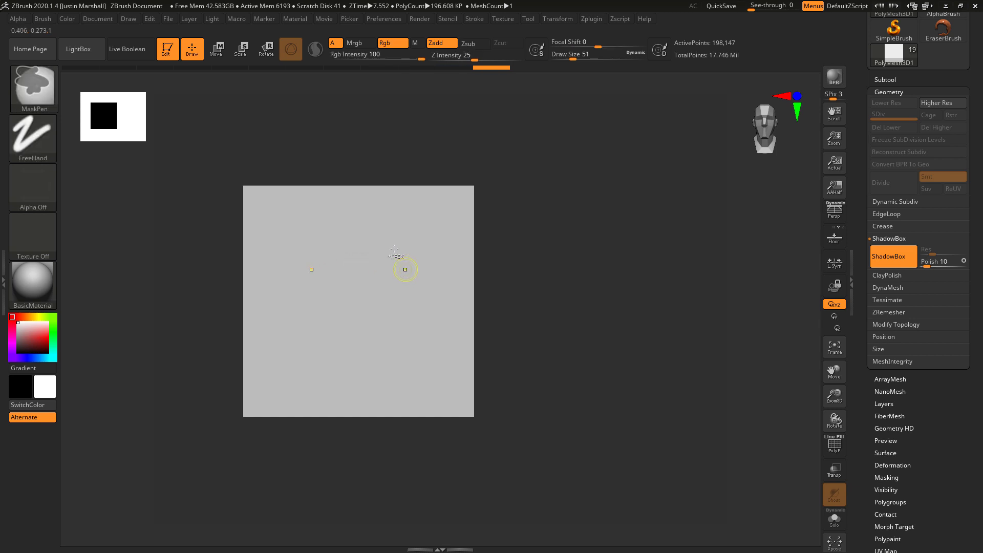
Step: Paint a curved horizontal band with three pairs of mirrored bent strips running down beneath it on the ShadowBox's back plane
{"action": "left_click_drag", "start_coordinate": [340, 257], "coordinate": [433, 249], "text": "ctrl"}
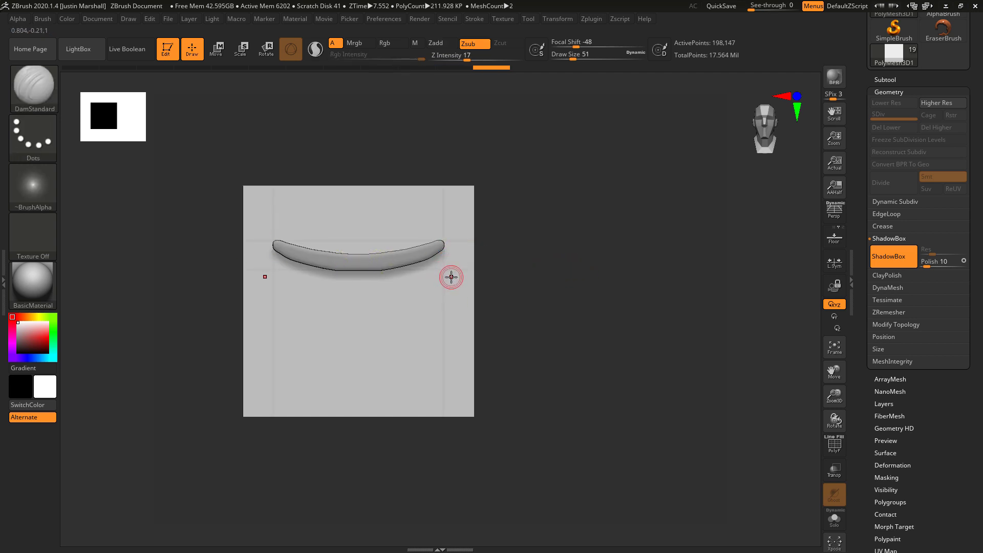
{"action": "key", "text": "ctrl"}
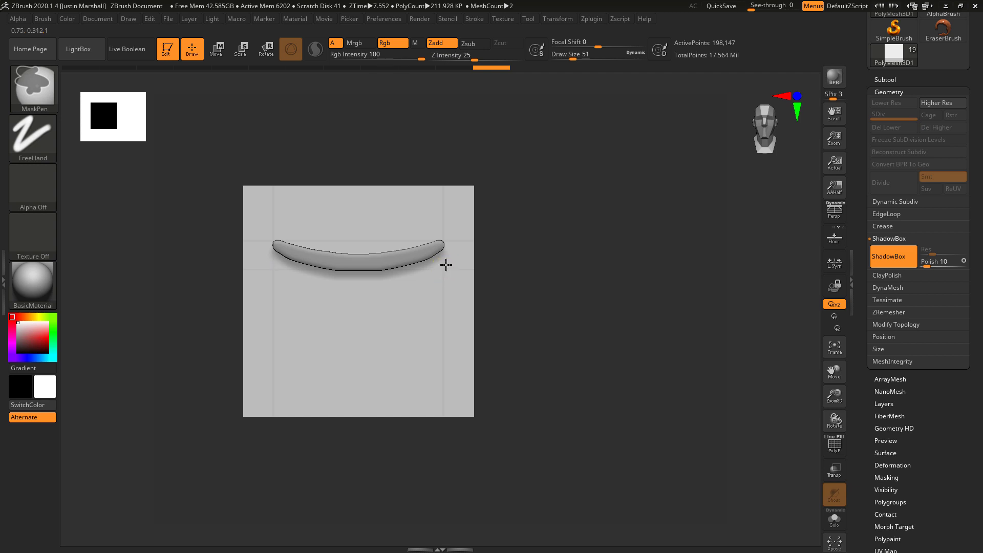
{"action": "mouse_move", "coordinate": [446, 265]}
{"action": "left_mouse_down", "text": "ctrl"}
{"action": "mouse_move", "coordinate": [380, 307]}
{"action": "mouse_move", "coordinate": [377, 388]}
{"action": "left_mouse_up", "text": "ctrl"}
{"action": "key", "text": "ctrl+z"}
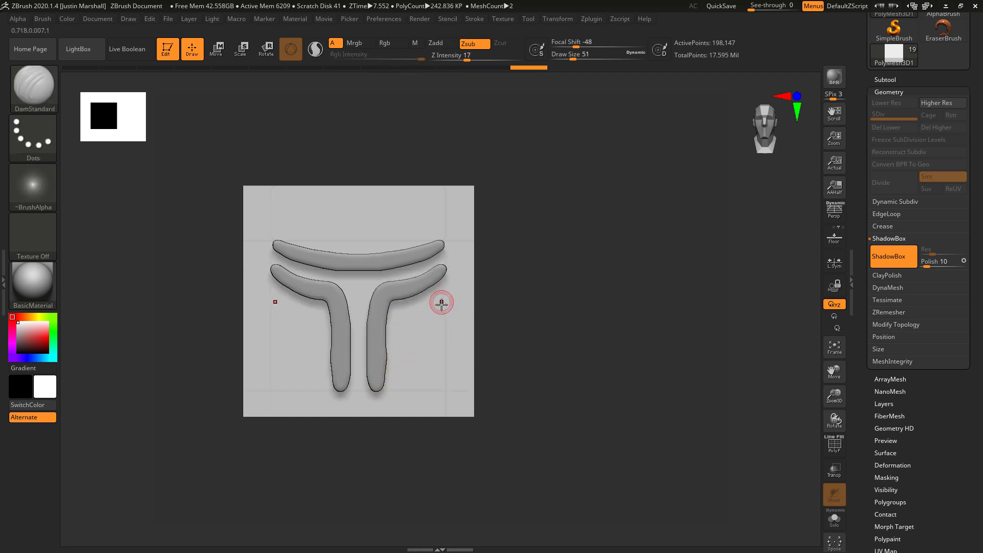
{"action": "mouse_move", "coordinate": [441, 300]}
{"action": "left_mouse_down", "text": "ctrl"}
{"action": "mouse_move", "coordinate": [412, 328]}
{"action": "mouse_move", "coordinate": [407, 393]}
{"action": "left_mouse_up", "text": "ctrl"}
{"action": "mouse_move", "coordinate": [440, 333]}
{"action": "left_mouse_down", "text": "ctrl"}
{"action": "mouse_move", "coordinate": [429, 344]}
{"action": "mouse_move", "coordinate": [429, 399]}
{"action": "left_mouse_up", "text": "ctrl"}
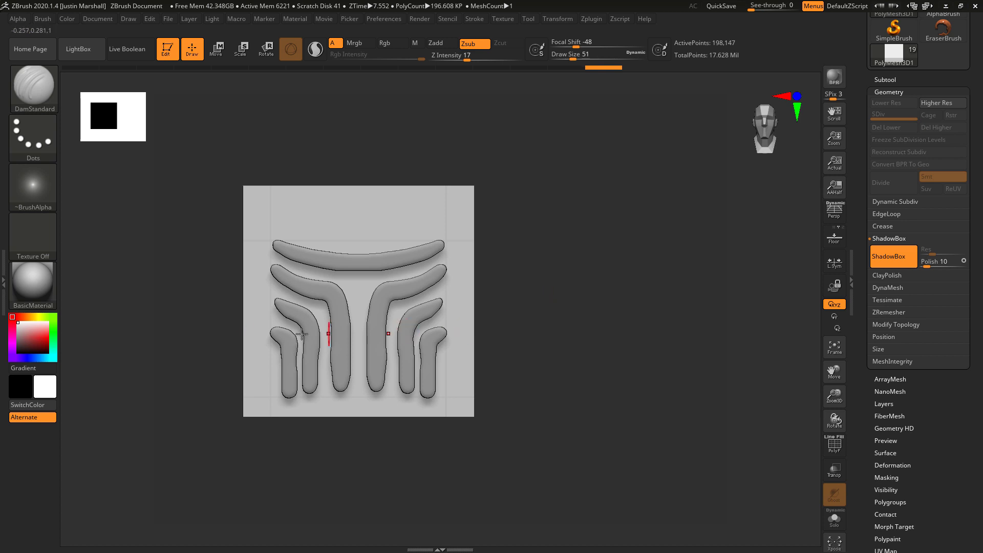
{"action": "left_click_drag", "start_coordinate": [575, 286], "coordinate": [593, 283]}
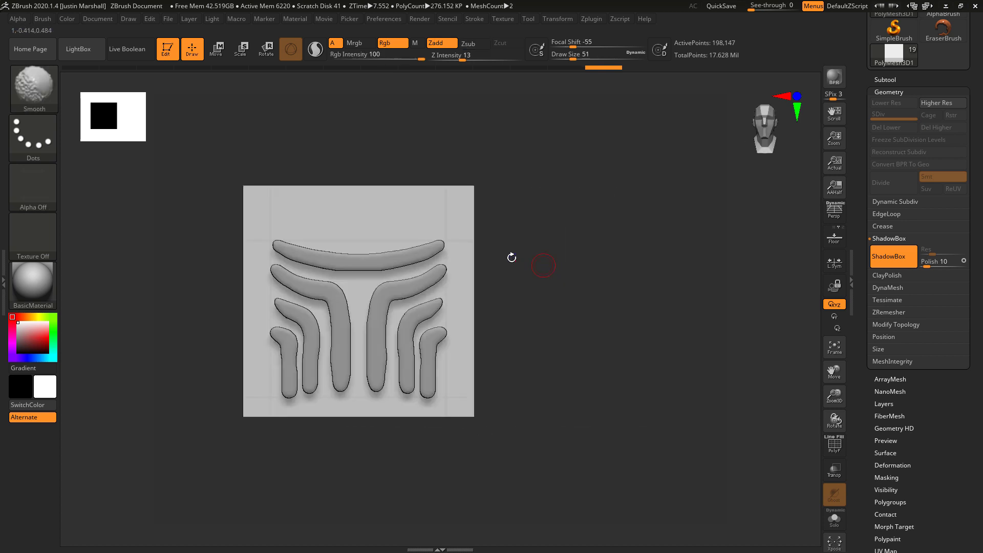
Step: Trim the upper edge of the curved band's mask on the ShadowBox's back plane
{"action": "key", "text": "ctrl"}
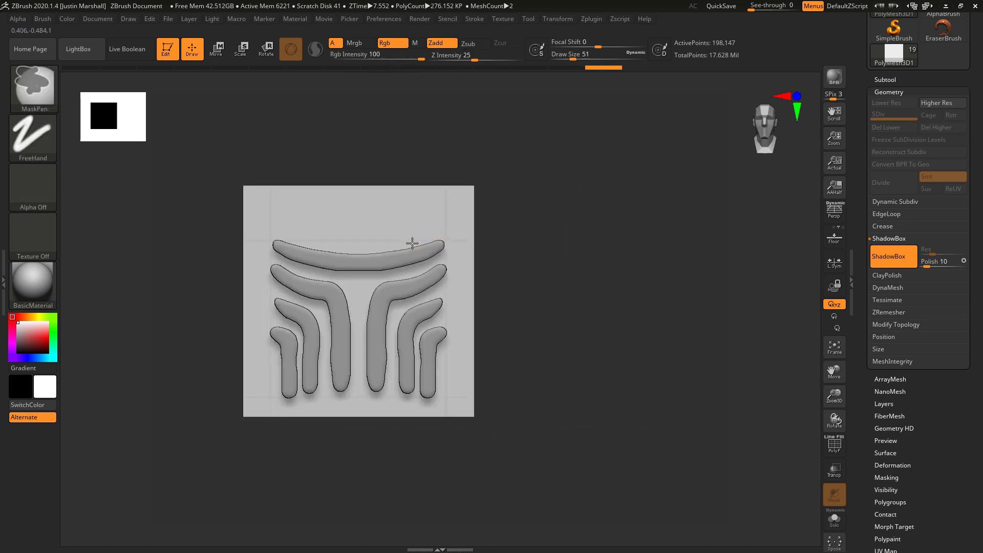
{"action": "mouse_move", "coordinate": [433, 236]}
{"action": "left_mouse_down", "text": "ctrl+alt"}
{"action": "mouse_move", "coordinate": [447, 232]}
{"action": "mouse_move", "coordinate": [388, 247]}
{"action": "left_mouse_up", "text": "ctrl+alt"}
{"action": "key", "text": "ctrl+z"}
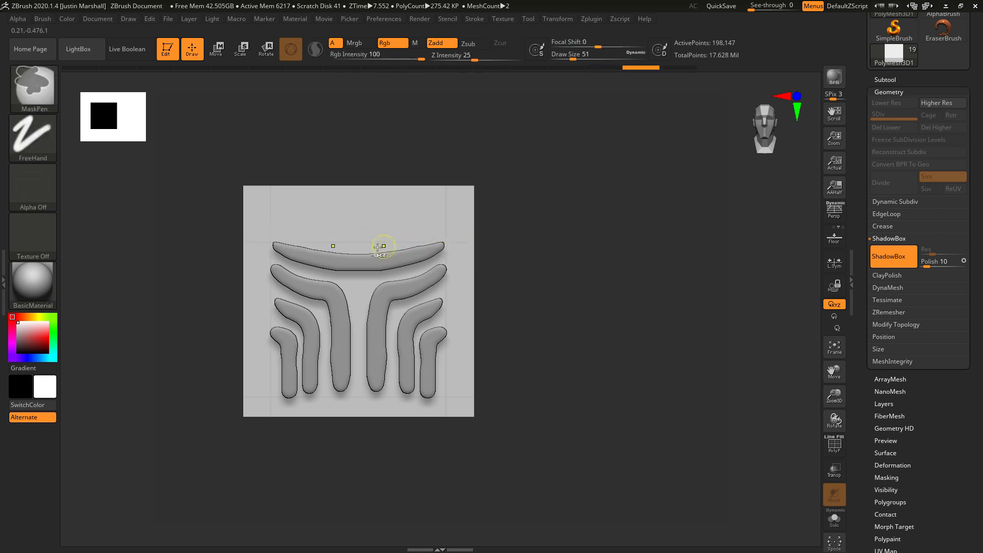
{"action": "key", "text": "ctrl"}
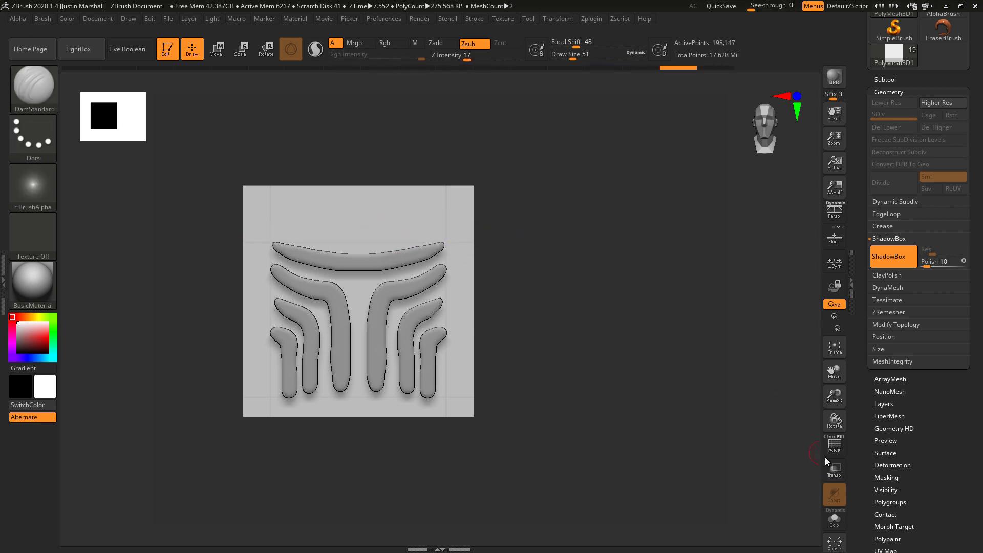
Step: Turn on ghosted transparency and refine the curved band's upper edge by erasing and repainting small parts of its mask
{"action": "left_click", "coordinate": [835, 496]}
{"action": "left_click", "coordinate": [834, 469]}
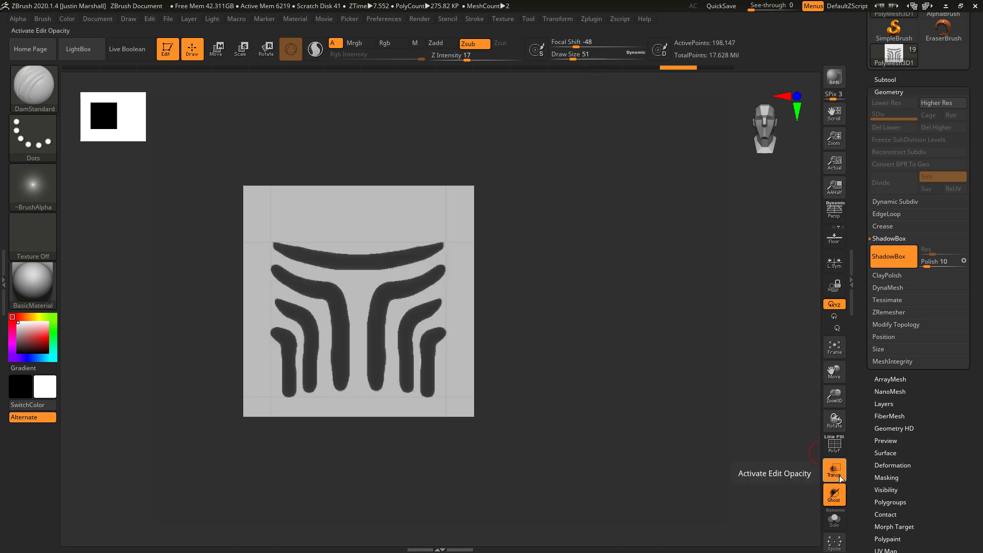
{"action": "right_click_drag", "start_coordinate": [389, 248], "coordinate": [453, 227], "text": "ctrl"}
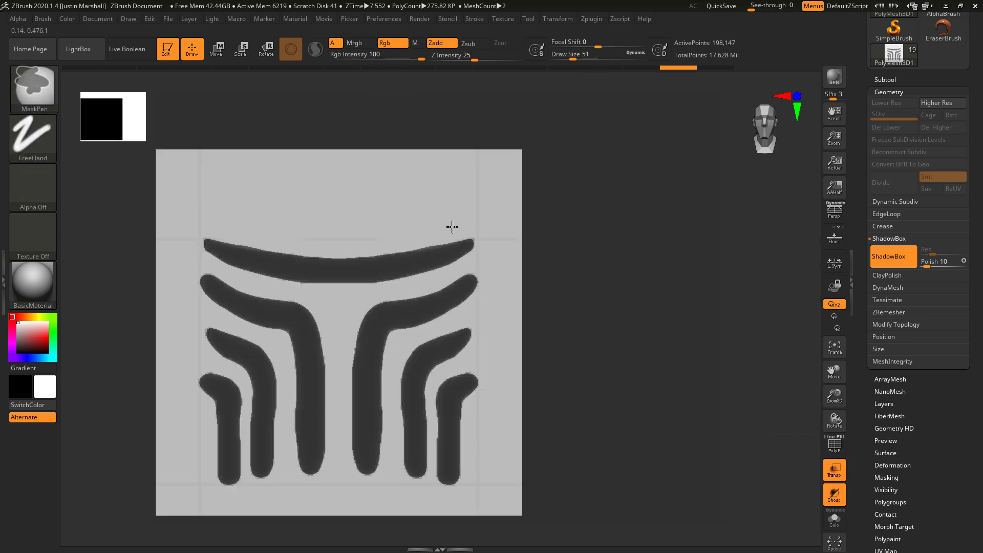
{"action": "left_click_drag", "start_coordinate": [449, 231], "coordinate": [429, 235], "text": "ctrl+alt"}
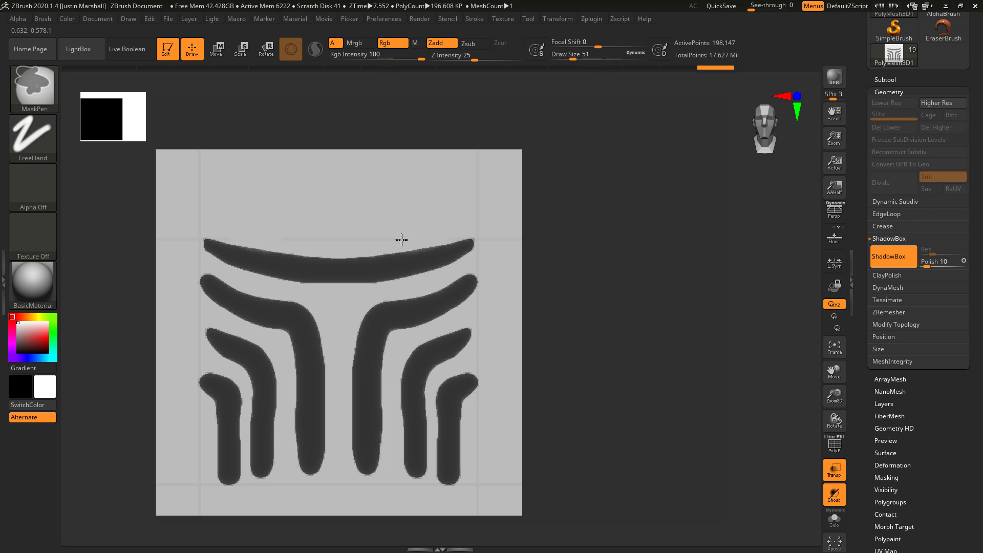
{"action": "key", "text": "ctrl+z"}
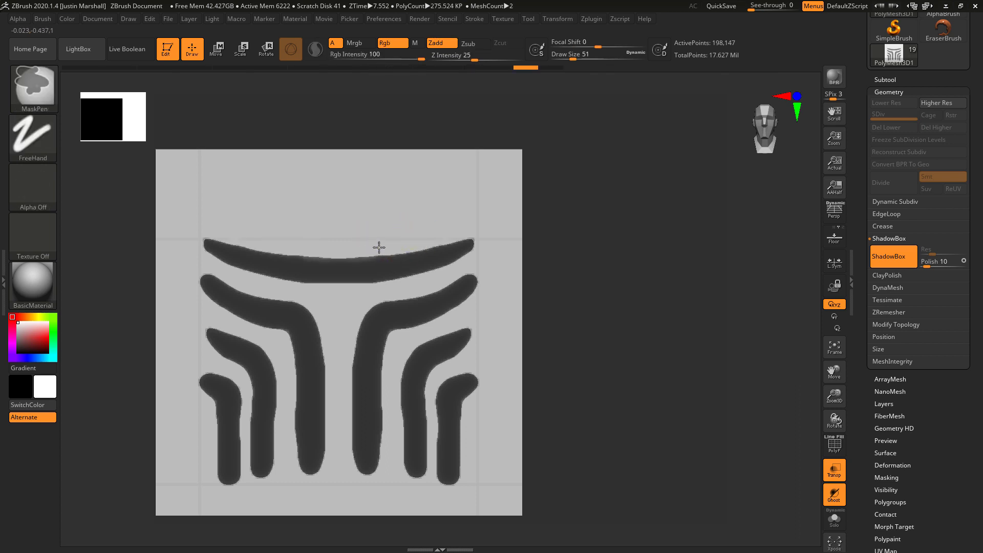
{"action": "left_click", "coordinate": [345, 248], "text": "ctrl"}
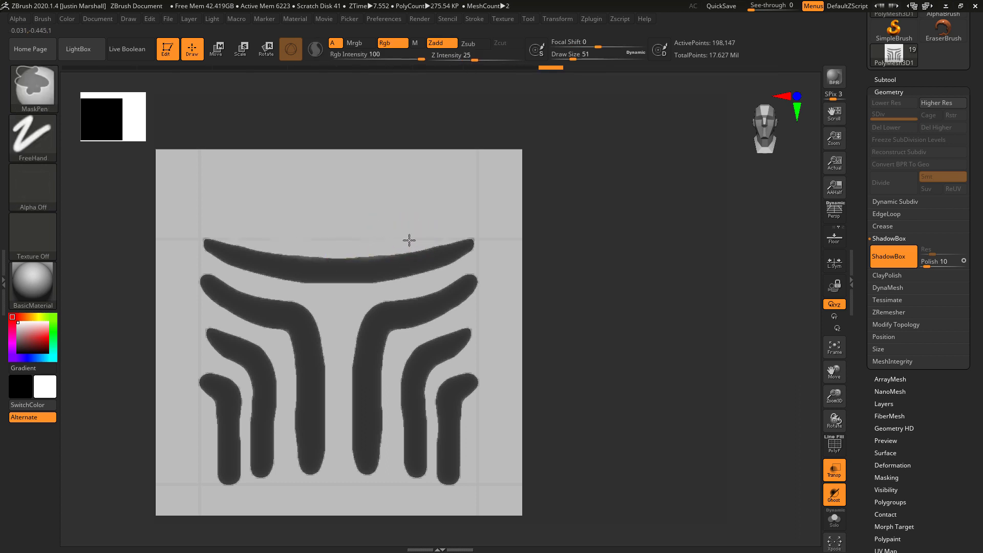
Step: Mask a narrow full-height strip on the ShadowBox's side plane to thicken the shape, and turn ShadowBox off to keep the mesh
{"action": "left_click_drag", "start_coordinate": [613, 307], "coordinate": [581, 274], "text": "alt"}
{"action": "mouse_move", "coordinate": [581, 274]}
{"action": "left_mouse_down"}
{"action": "mouse_move", "coordinate": [578, 317]}
{"action": "mouse_move", "coordinate": [604, 314]}
{"action": "left_mouse_up"}
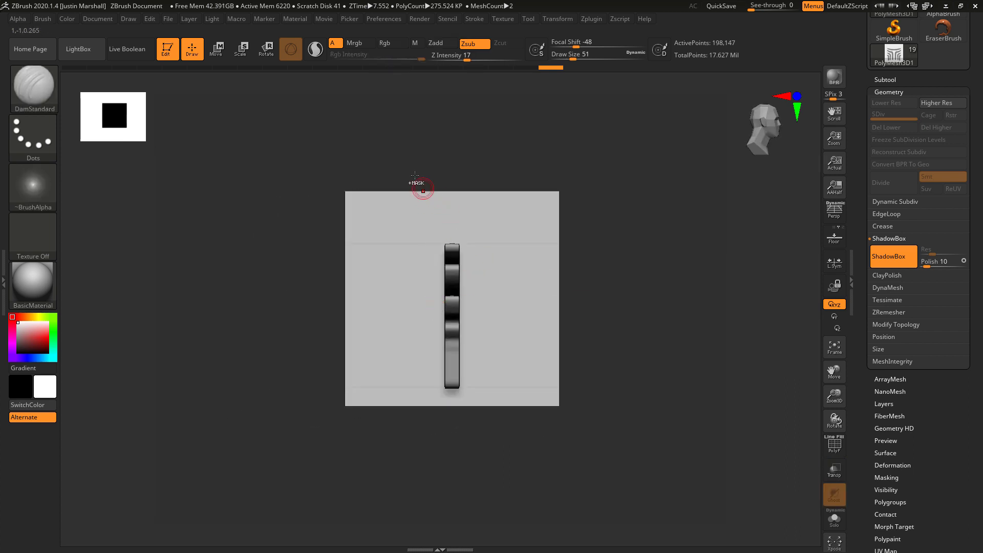
{"action": "mouse_move", "coordinate": [415, 142]}
{"action": "left_mouse_down", "text": "ctrl"}
{"action": "mouse_move", "coordinate": [439, 285]}
{"action": "mouse_move", "coordinate": [487, 438]}
{"action": "mouse_move", "coordinate": [523, 448]}
{"action": "mouse_move", "coordinate": [448, 439]}
{"action": "mouse_move", "coordinate": [481, 446]}
{"action": "mouse_move", "coordinate": [449, 445]}
{"action": "mouse_move", "coordinate": [463, 449]}
{"action": "left_mouse_up", "text": "ctrl"}
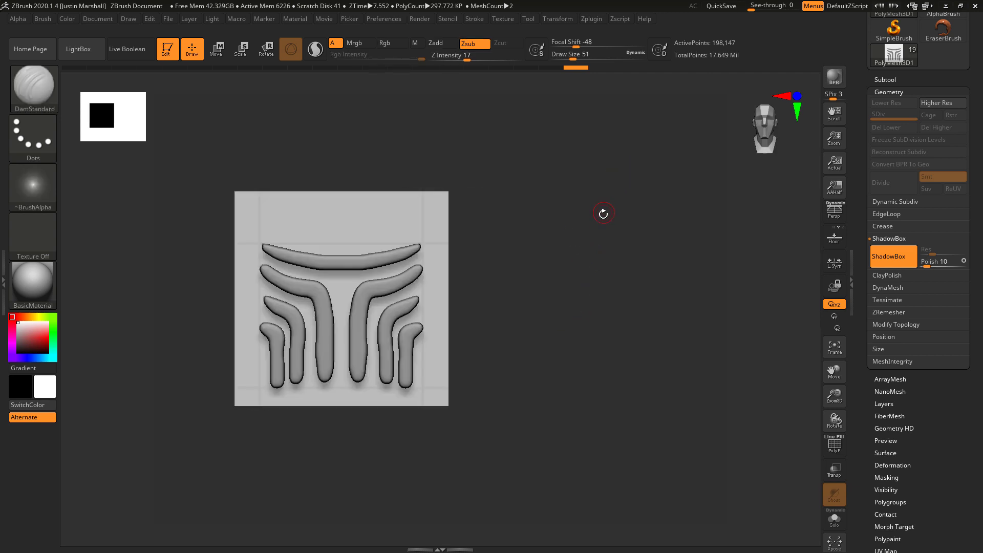
{"action": "mouse_move", "coordinate": [522, 291]}
{"action": "left_mouse_down"}
{"action": "mouse_move", "coordinate": [545, 322]}
{"action": "mouse_move", "coordinate": [649, 305]}
{"action": "left_mouse_up"}
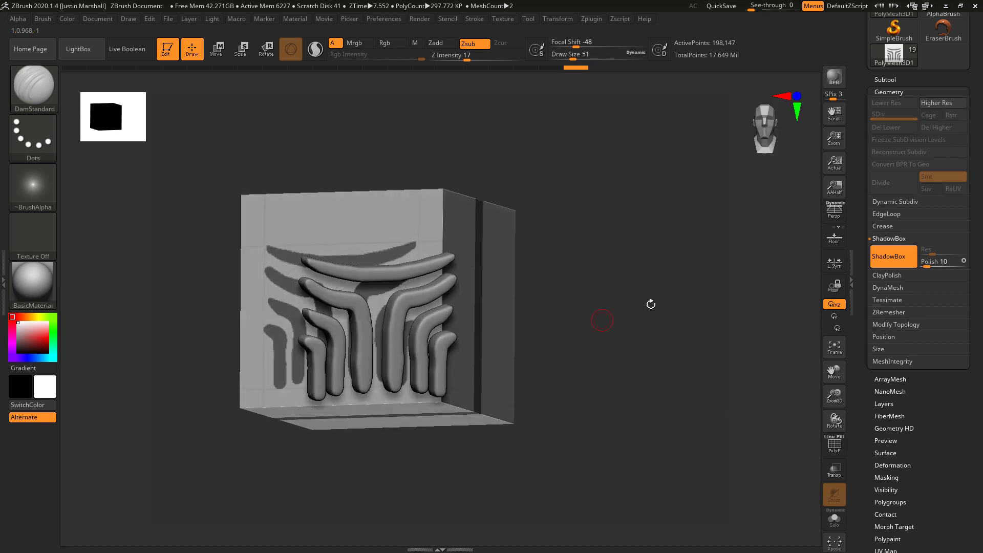
{"action": "left_click", "coordinate": [895, 263]}
{"action": "mouse_move", "coordinate": [549, 313]}
{"action": "left_mouse_down"}
{"action": "mouse_move", "coordinate": [566, 314]}
{"action": "mouse_move", "coordinate": [516, 309]}
{"action": "mouse_move", "coordinate": [548, 322]}
{"action": "left_mouse_up"}
Step: Smooth the curved band and the bent strips with the Smooth brush at Z Intensity 59 and Draw Size 94
{"action": "key", "text": "shift"}
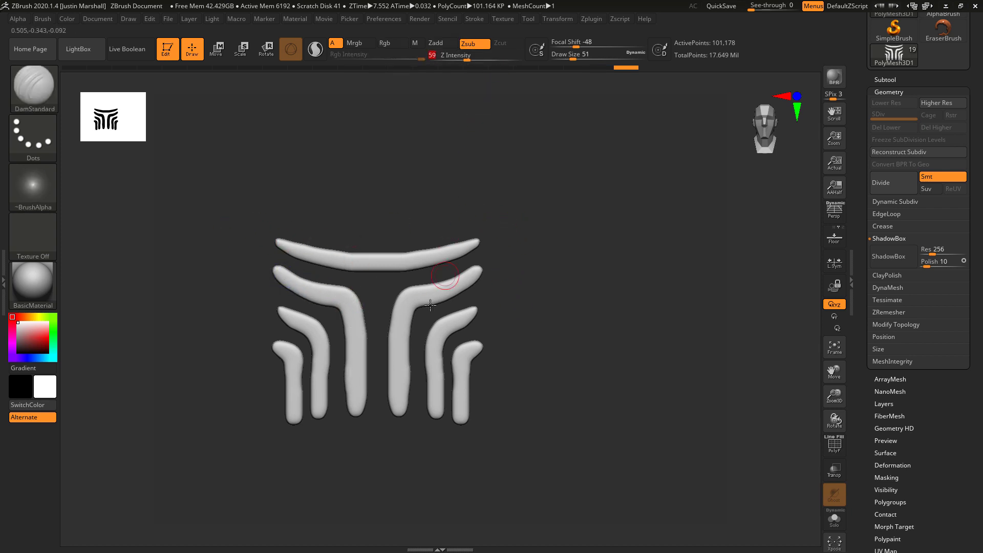
{"action": "key", "text": "shift"}
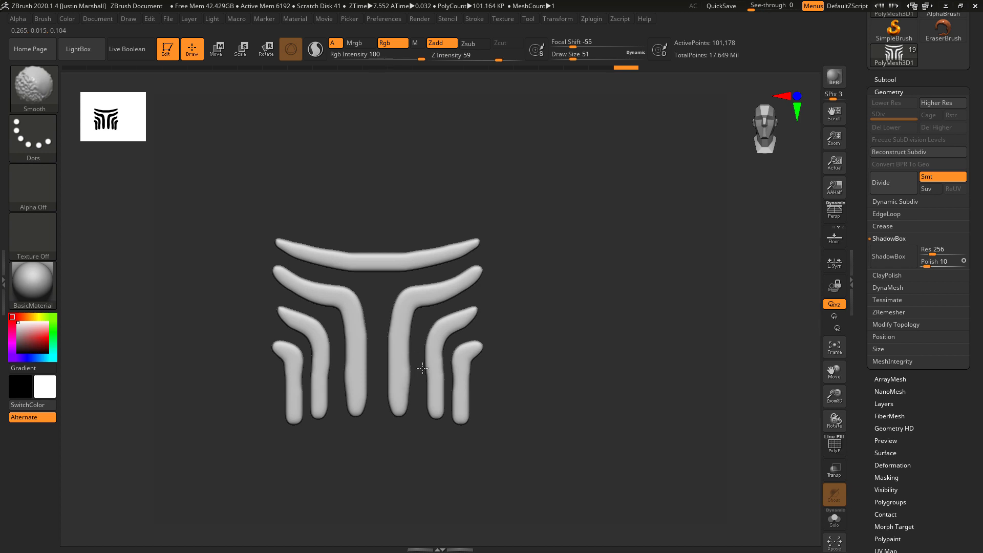
{"action": "mouse_move", "coordinate": [423, 368]}
{"action": "left_mouse_down", "text": "shift"}
{"action": "mouse_move", "coordinate": [523, 340]}
{"action": "mouse_move", "coordinate": [382, 259]}
{"action": "left_mouse_up", "text": "shift"}
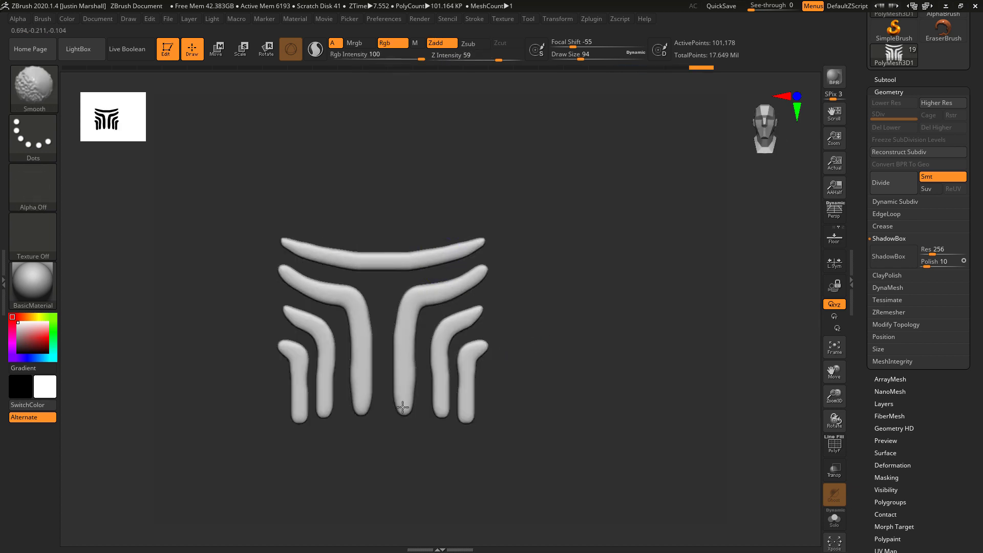
{"action": "left_click_drag", "start_coordinate": [404, 407], "coordinate": [397, 384], "text": "shift"}
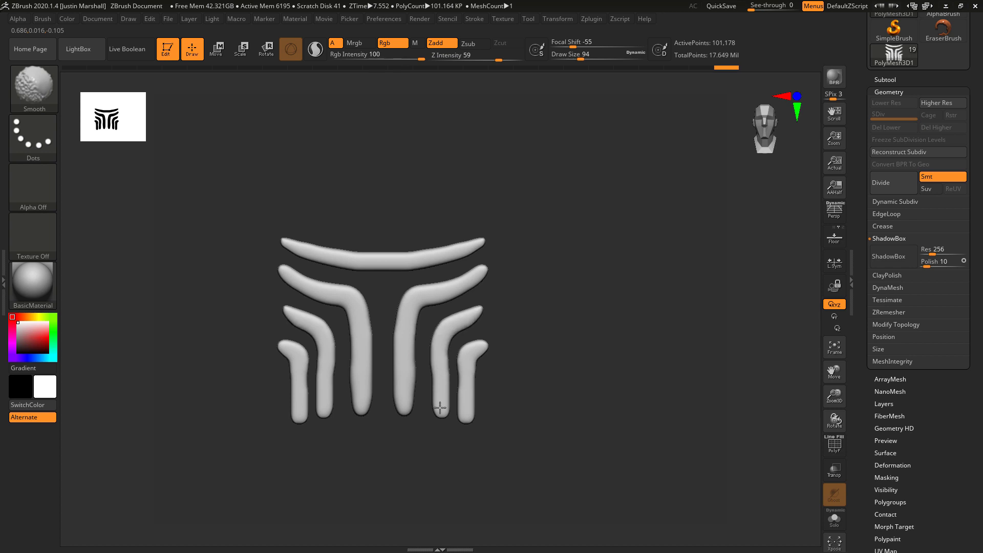
{"action": "left_click_drag", "start_coordinate": [440, 407], "coordinate": [474, 359], "text": "shift"}
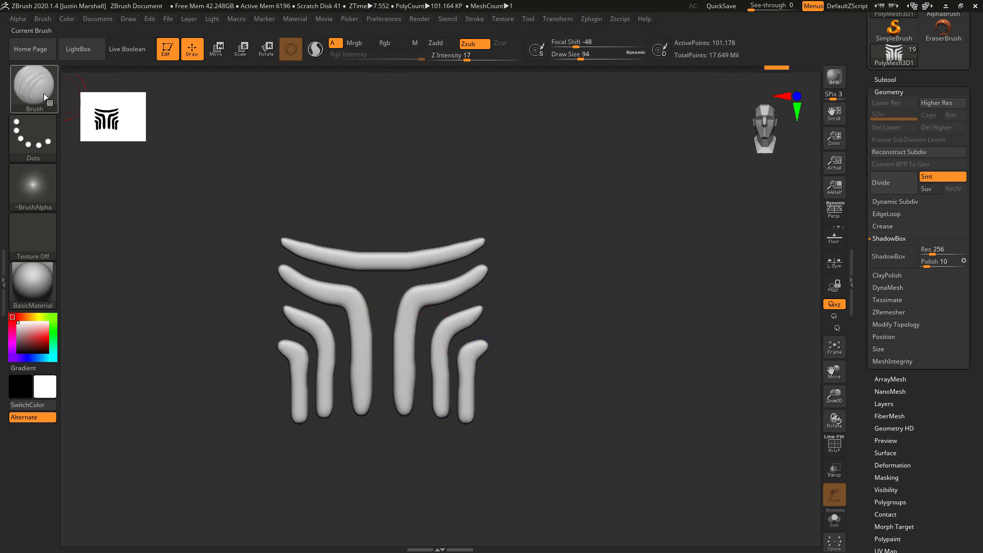
Step: Carve along the curved band's edges with DamStandard at Draw Size 74 and soften the cuts with Smooth
{"action": "left_click_drag", "start_coordinate": [586, 57], "coordinate": [578, 57]}
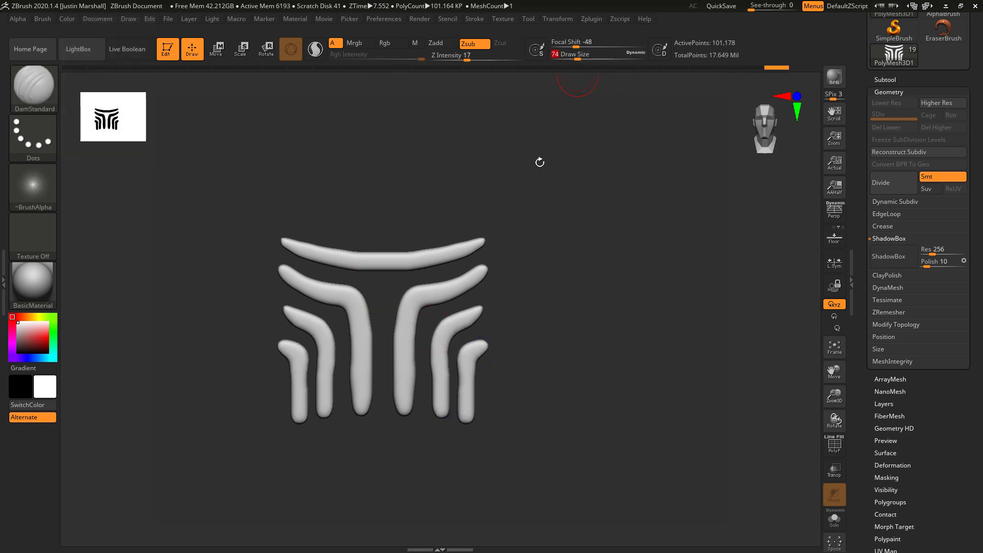
{"action": "left_click_drag", "start_coordinate": [540, 163], "coordinate": [547, 219], "text": "alt"}
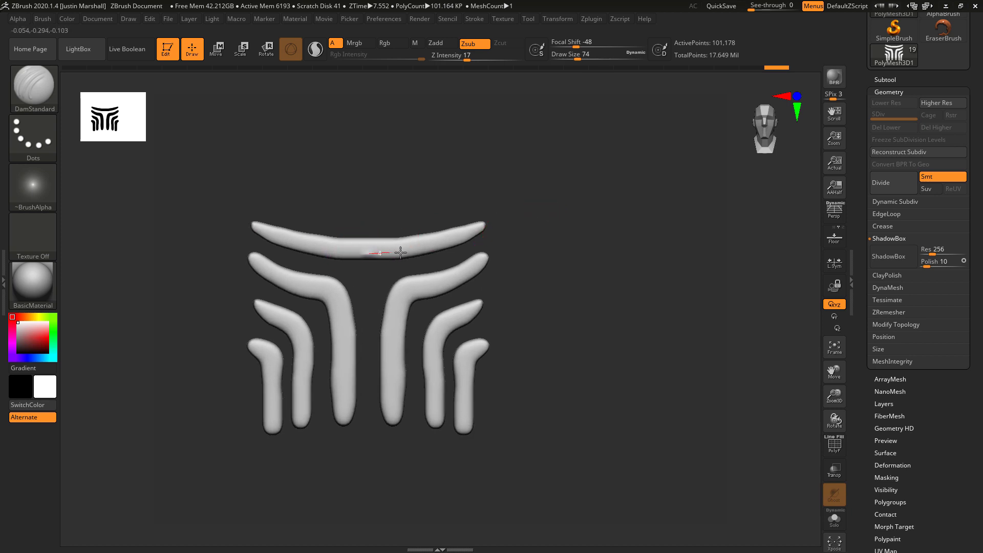
{"action": "left_click_drag", "start_coordinate": [401, 253], "coordinate": [484, 226]}
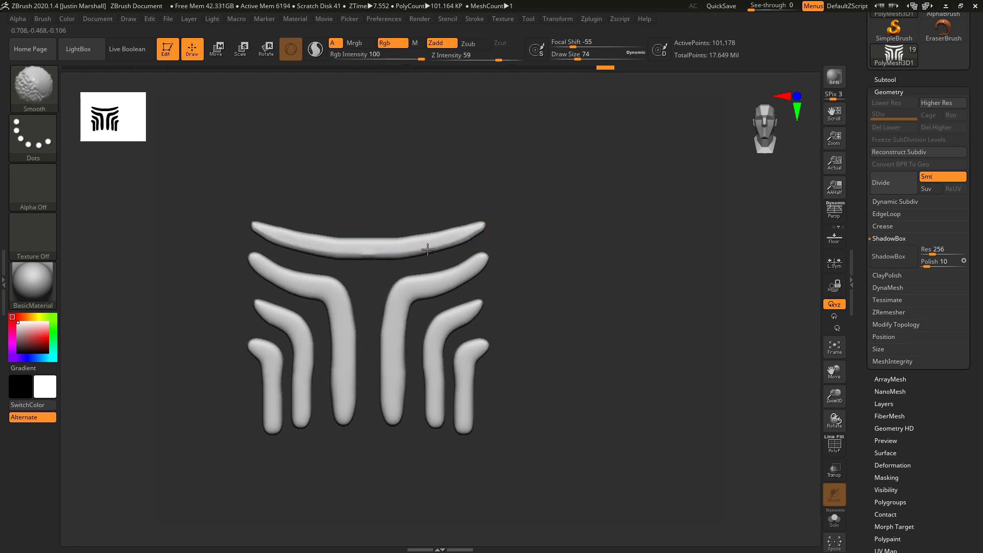
{"action": "left_click_drag", "start_coordinate": [428, 250], "coordinate": [383, 242], "text": "shift"}
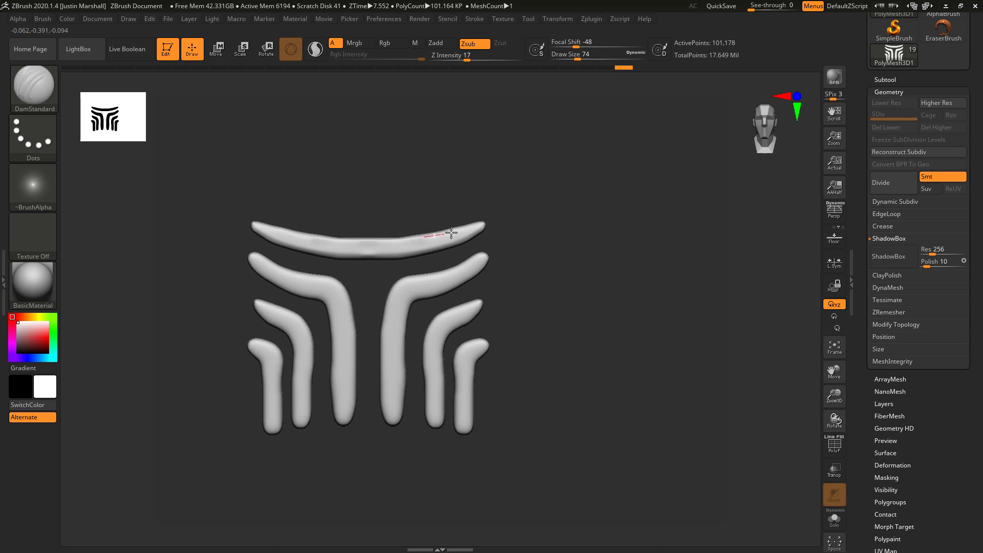
{"action": "mouse_move", "coordinate": [452, 233]}
{"action": "left_mouse_down"}
{"action": "mouse_move", "coordinate": [485, 220]}
{"action": "mouse_move", "coordinate": [476, 217]}
{"action": "left_mouse_up"}
Step: Carve mirrored DamStandard strokes along the edges of the innermost pair of bent strips
{"action": "mouse_move", "coordinate": [484, 260]}
{"action": "left_mouse_down"}
{"action": "mouse_move", "coordinate": [401, 283]}
{"action": "mouse_move", "coordinate": [382, 310]}
{"action": "left_mouse_up"}
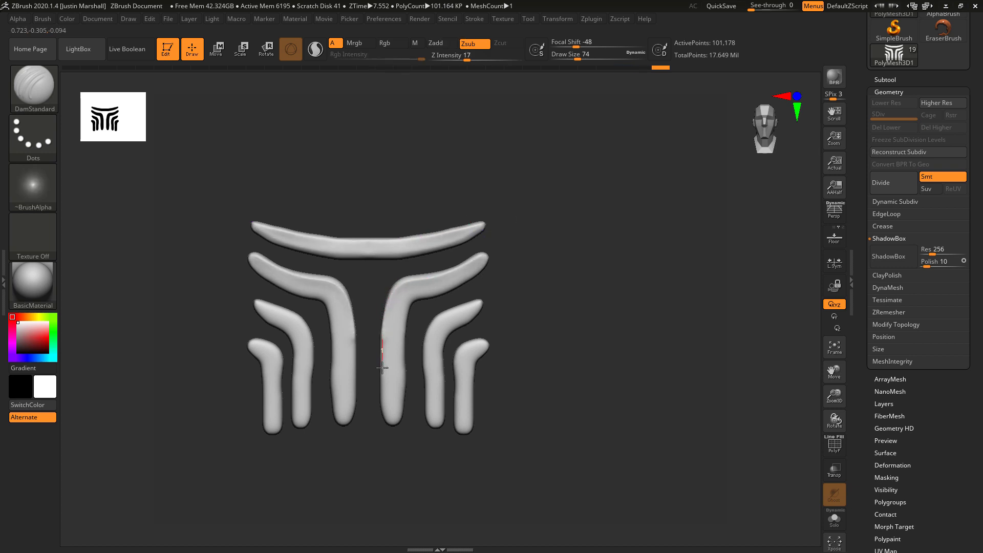
{"action": "mouse_move", "coordinate": [386, 421]}
{"action": "left_mouse_down"}
{"action": "mouse_move", "coordinate": [387, 325]}
{"action": "mouse_move", "coordinate": [441, 277]}
{"action": "left_mouse_up"}
{"action": "left_click_drag", "start_coordinate": [477, 266], "coordinate": [446, 287]}
{"action": "key", "text": "ctrl+z"}
{"action": "mouse_move", "coordinate": [484, 259]}
{"action": "left_mouse_down"}
{"action": "mouse_move", "coordinate": [400, 305]}
{"action": "mouse_move", "coordinate": [403, 423]}
{"action": "left_mouse_up"}
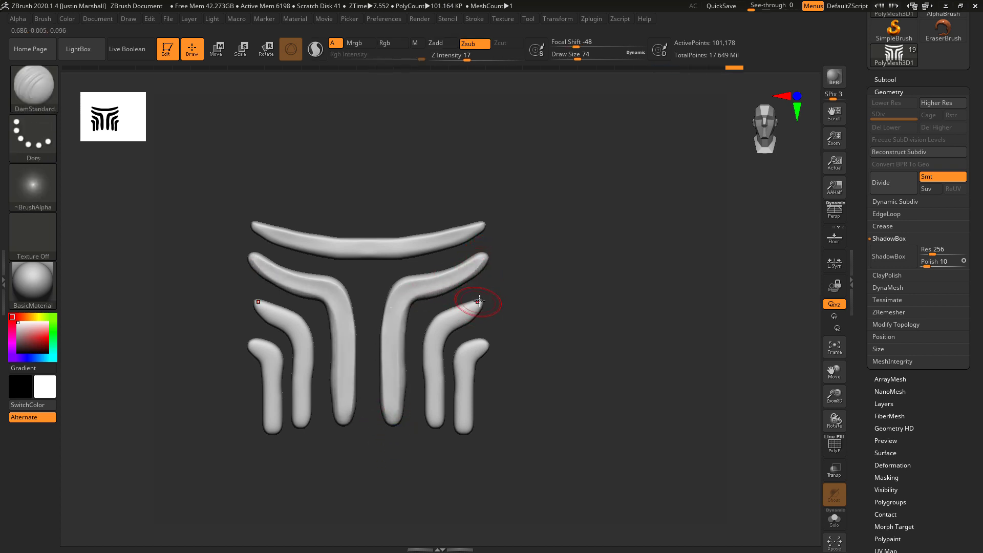
Step: Carve and smooth mirrored DamStandard strokes along the middle and outermost pairs of bent strips
{"action": "mouse_move", "coordinate": [478, 303]}
{"action": "left_mouse_down"}
{"action": "mouse_move", "coordinate": [423, 337]}
{"action": "mouse_move", "coordinate": [432, 441]}
{"action": "left_mouse_up"}
{"action": "key", "text": "shift"}
{"action": "mouse_move", "coordinate": [480, 308]}
{"action": "left_mouse_down"}
{"action": "mouse_move", "coordinate": [460, 322]}
{"action": "mouse_move", "coordinate": [463, 397]}
{"action": "left_mouse_up"}
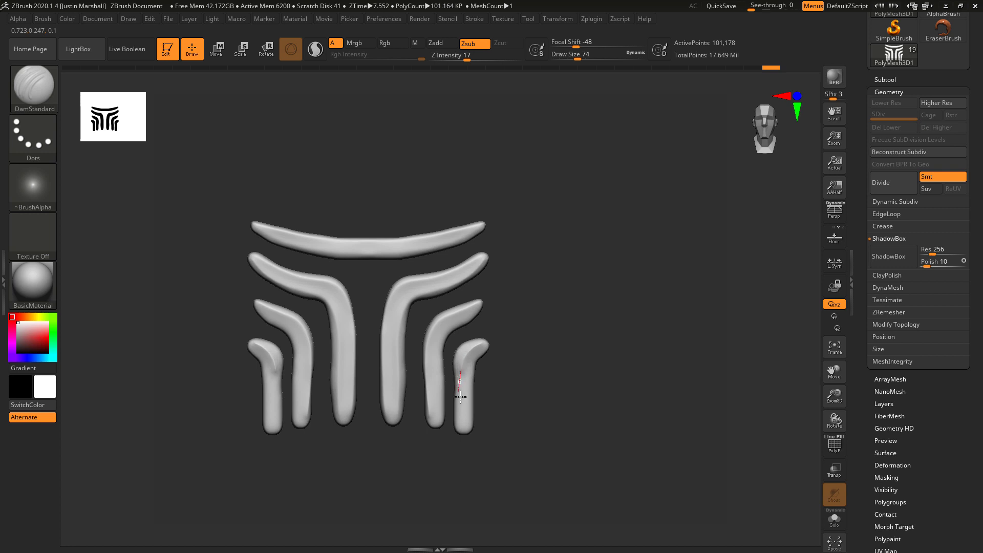
{"action": "key", "text": "shift"}
{"action": "mouse_move", "coordinate": [483, 343]}
{"action": "left_mouse_down"}
{"action": "mouse_move", "coordinate": [460, 357]}
{"action": "mouse_move", "coordinate": [460, 431]}
{"action": "left_mouse_up"}
Step: Open the subtool list and make the creature's body and all its clothing subtools visible again
{"action": "right_click_drag", "start_coordinate": [461, 430], "coordinate": [553, 205], "text": "ctrl"}
{"action": "right_click_drag", "start_coordinate": [555, 381], "coordinate": [551, 388]}
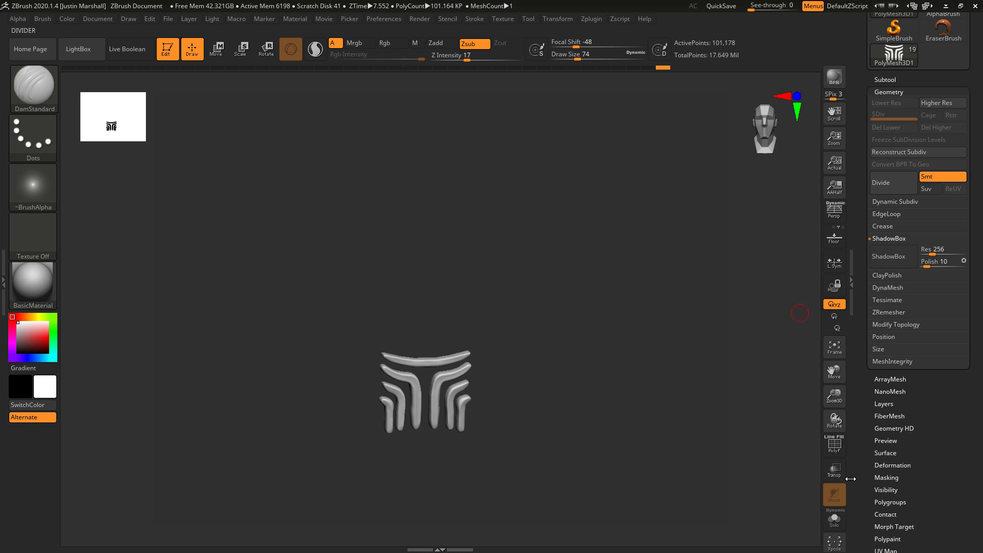
{"action": "left_click_drag", "start_coordinate": [868, 335], "coordinate": [883, 247]}
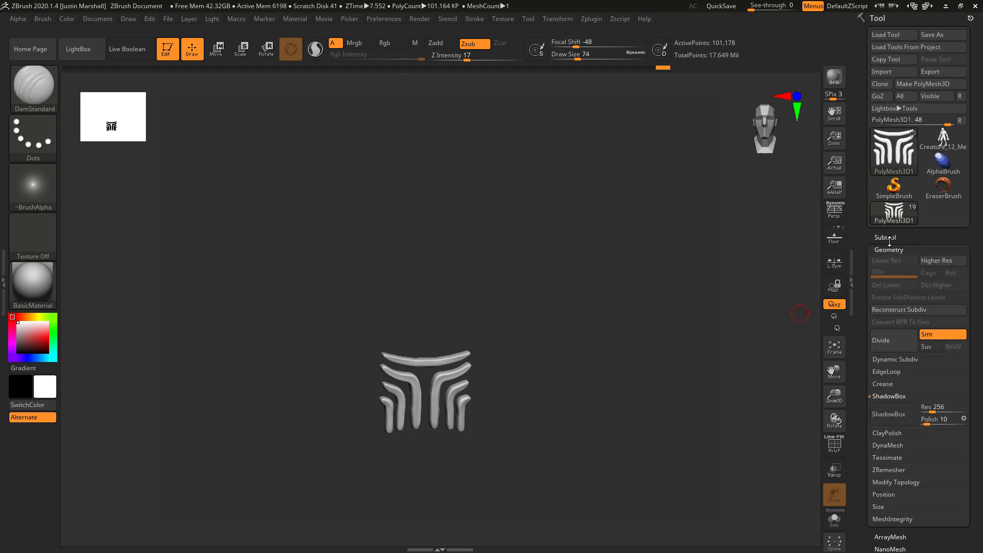
{"action": "left_click", "coordinate": [888, 238]}
{"action": "left_click", "coordinate": [917, 275]}
{"action": "left_click_drag", "start_coordinate": [962, 382], "coordinate": [966, 287]}
{"action": "left_click_drag", "start_coordinate": [873, 383], "coordinate": [874, 294]}
{"action": "left_click_drag", "start_coordinate": [961, 428], "coordinate": [964, 261]}
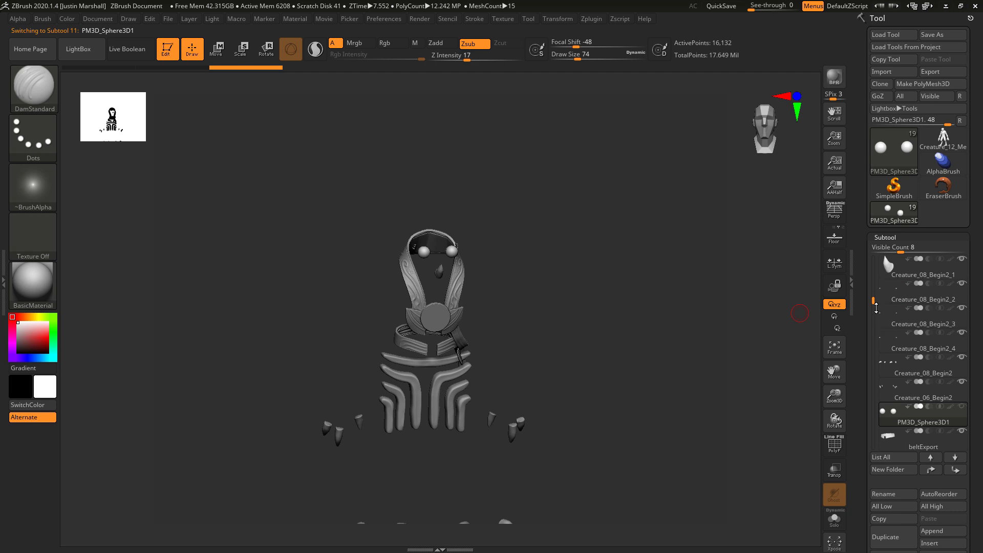
{"action": "left_click_drag", "start_coordinate": [874, 301], "coordinate": [875, 247]}
{"action": "left_click_drag", "start_coordinate": [963, 332], "coordinate": [963, 262]}
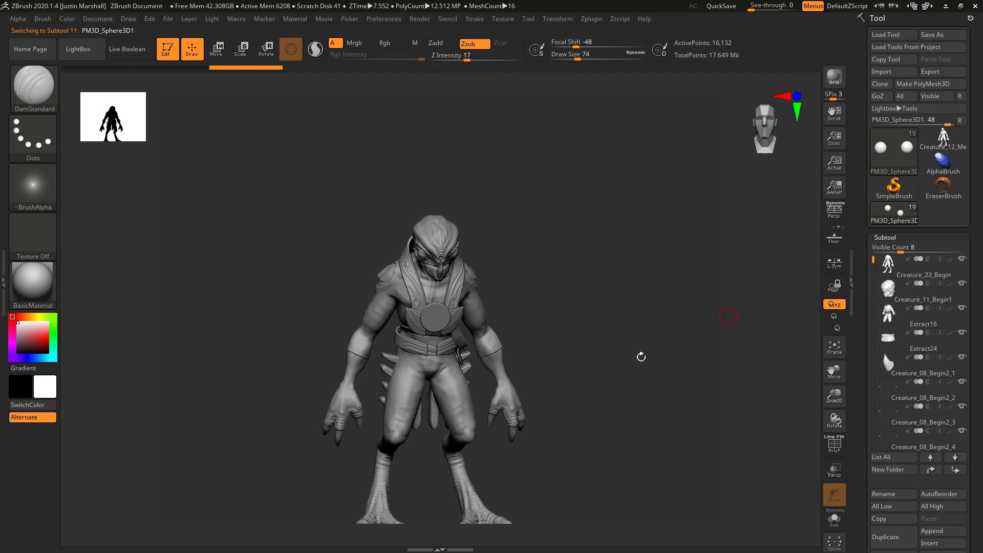
Step: Select the PolyMesh3D1 strip ornament, move it in front of the creature's belt and scale it down to buckle size
{"action": "left_click_drag", "start_coordinate": [623, 374], "coordinate": [629, 307], "text": "alt"}
{"action": "left_click", "coordinate": [439, 335], "text": "alt"}
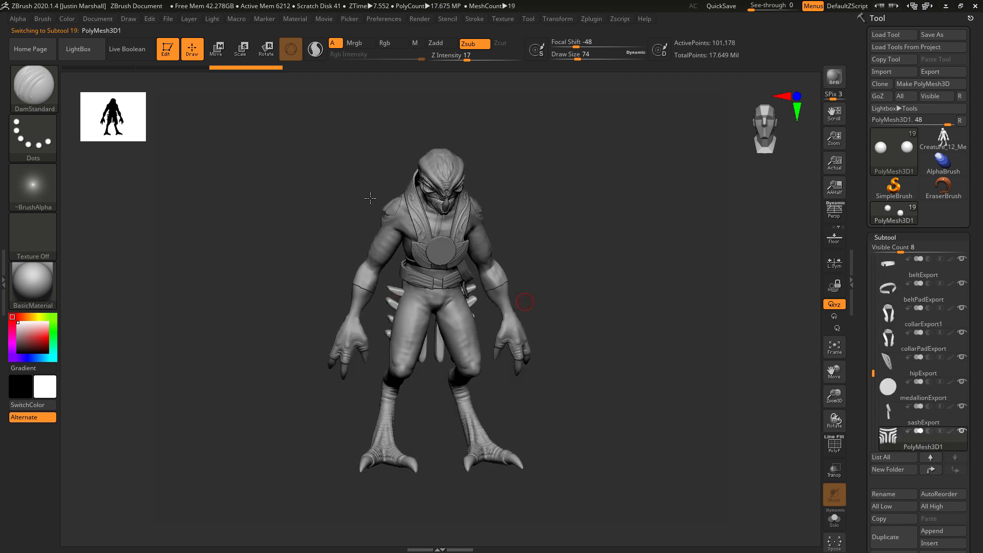
{"action": "key", "text": "w"}
{"action": "left_click_drag", "start_coordinate": [581, 257], "coordinate": [507, 262]}
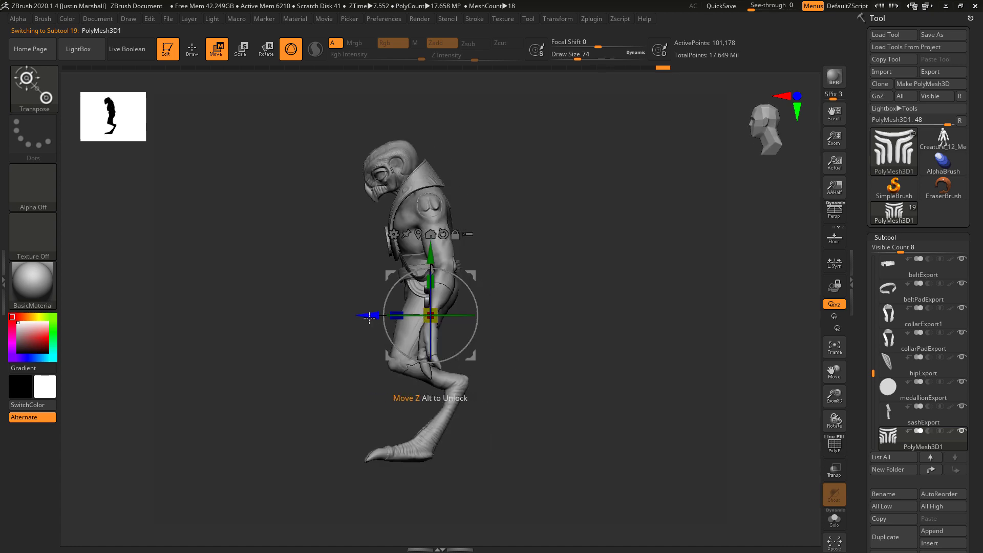
{"action": "left_click_drag", "start_coordinate": [376, 317], "coordinate": [335, 313]}
{"action": "left_click_drag", "start_coordinate": [391, 254], "coordinate": [392, 214]}
{"action": "left_click_drag", "start_coordinate": [499, 282], "coordinate": [610, 343]}
{"action": "left_click_drag", "start_coordinate": [610, 342], "coordinate": [678, 423], "text": "alt"}
{"action": "left_click_drag", "start_coordinate": [401, 278], "coordinate": [297, 277]}
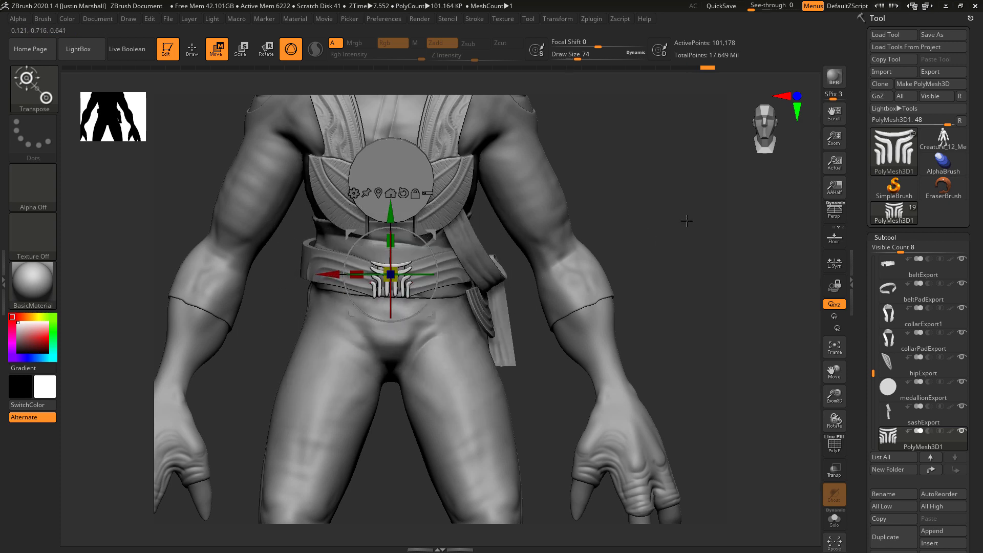
Step: Push the ornament back against the belt's front, resize it to fit the gap between the belt ends and tilt it
{"action": "left_click_drag", "start_coordinate": [686, 220], "coordinate": [612, 245]}
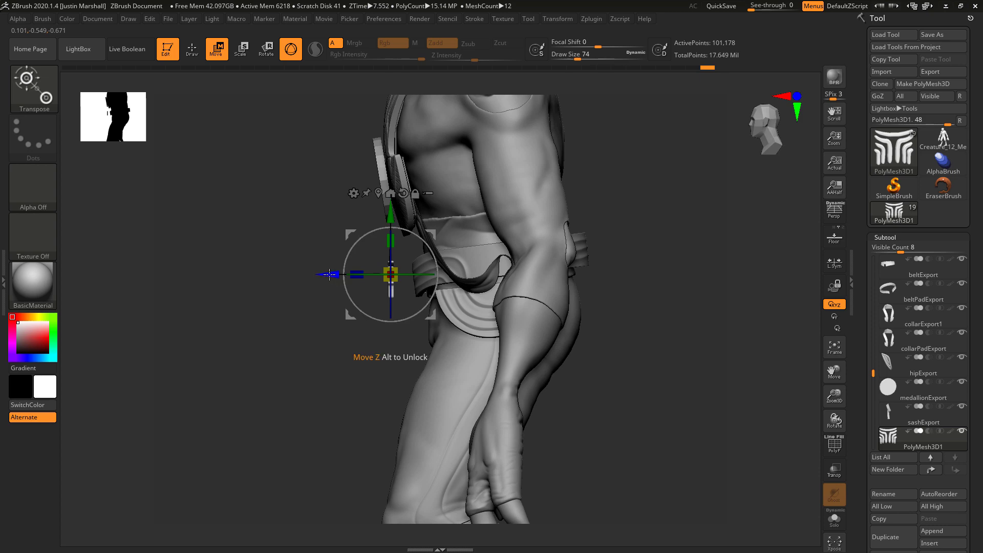
{"action": "left_click_drag", "start_coordinate": [329, 274], "coordinate": [348, 275]}
{"action": "left_click_drag", "start_coordinate": [297, 327], "coordinate": [335, 366], "text": "alt"}
{"action": "left_click_drag", "start_coordinate": [262, 359], "coordinate": [306, 369]}
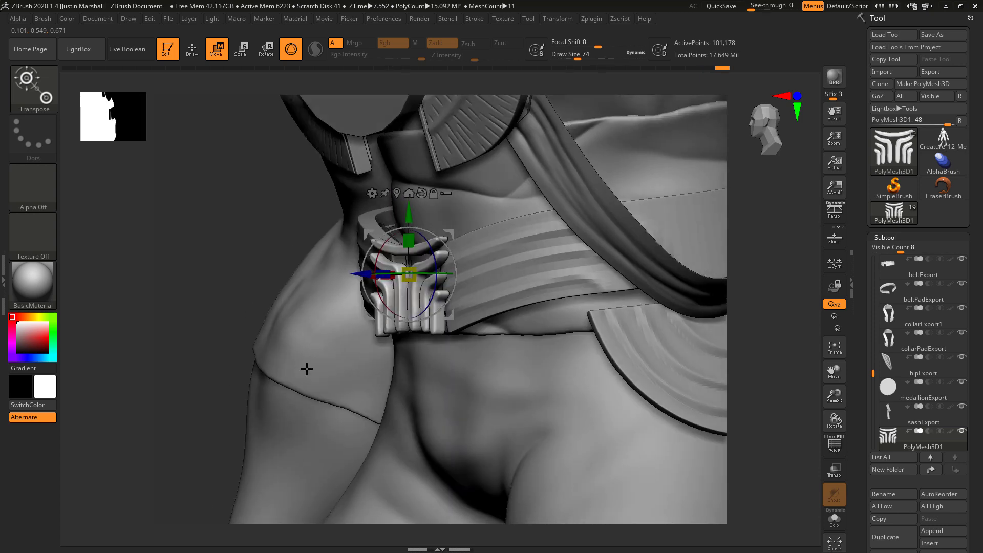
{"action": "right_click_drag", "start_coordinate": [307, 369], "coordinate": [342, 362]}
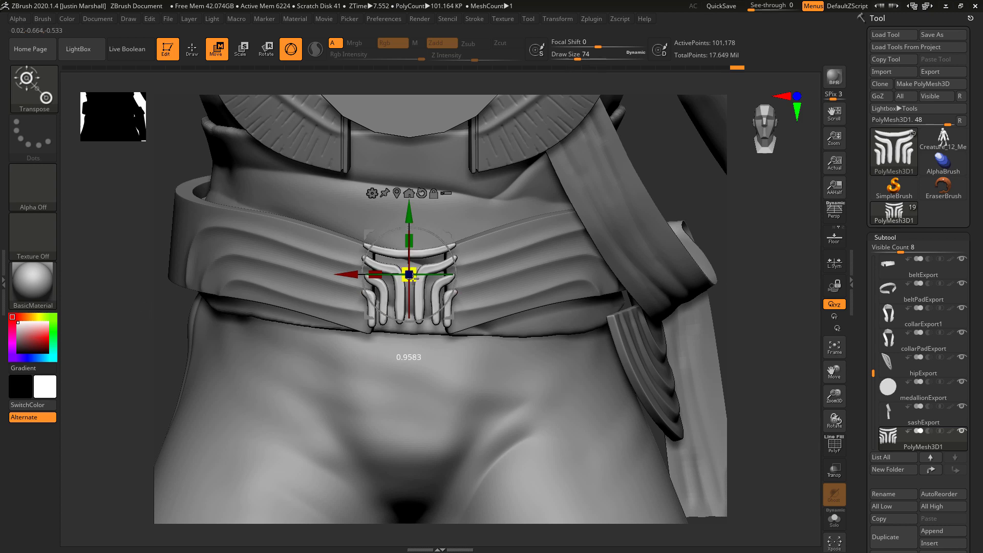
{"action": "mouse_move", "coordinate": [149, 324]}
{"action": "right_mouse_down"}
{"action": "mouse_move", "coordinate": [96, 330]}
{"action": "mouse_move", "coordinate": [165, 320]}
{"action": "right_mouse_up"}
{"action": "left_click_drag", "start_coordinate": [377, 309], "coordinate": [381, 314]}
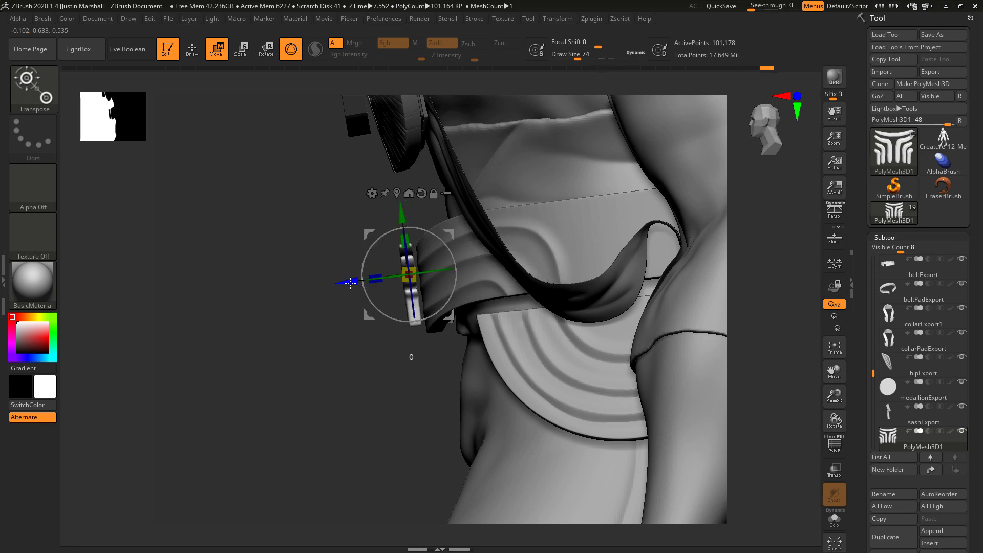
Step: Nudge the ornament closer to the belt and slightly downward, and return to Draw mode
{"action": "left_click_drag", "start_coordinate": [351, 282], "coordinate": [353, 283]}
{"action": "right_click_drag", "start_coordinate": [363, 340], "coordinate": [387, 336], "text": "shift"}
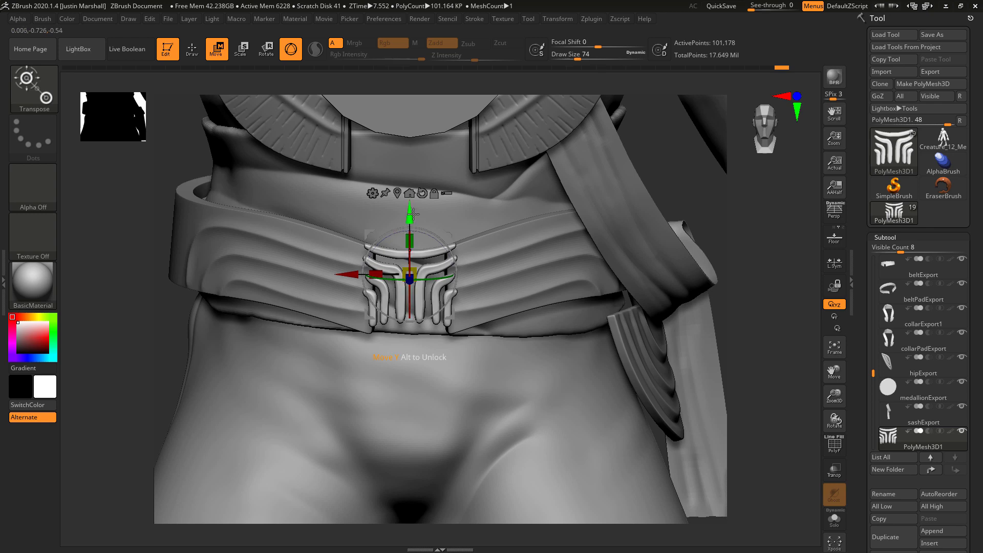
{"action": "left_click_drag", "start_coordinate": [413, 214], "coordinate": [413, 221]}
{"action": "left_click", "coordinate": [192, 56]}
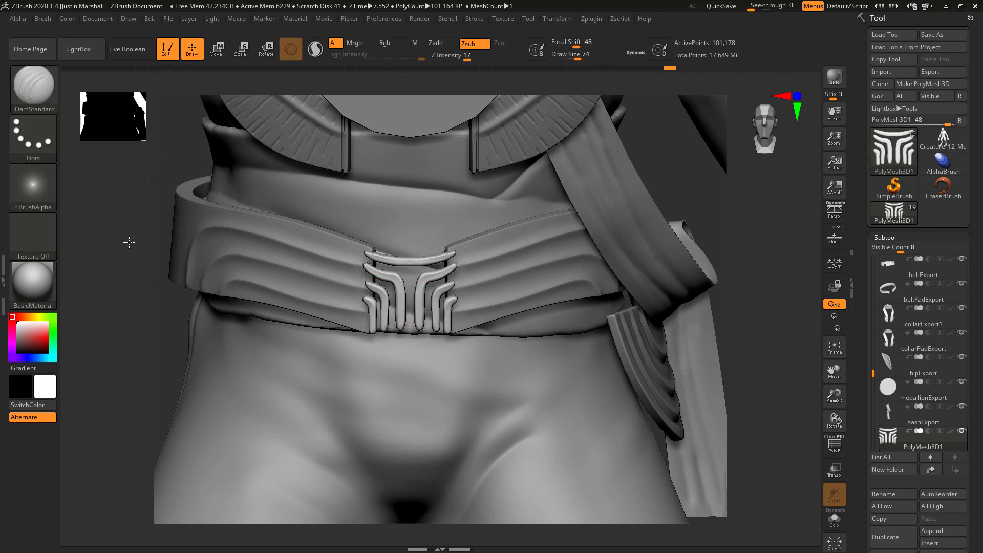
{"action": "right_click_drag", "start_coordinate": [90, 218], "coordinate": [65, 205], "text": "ctrl"}
{"action": "right_click_drag", "start_coordinate": [669, 223], "coordinate": [608, 274]}
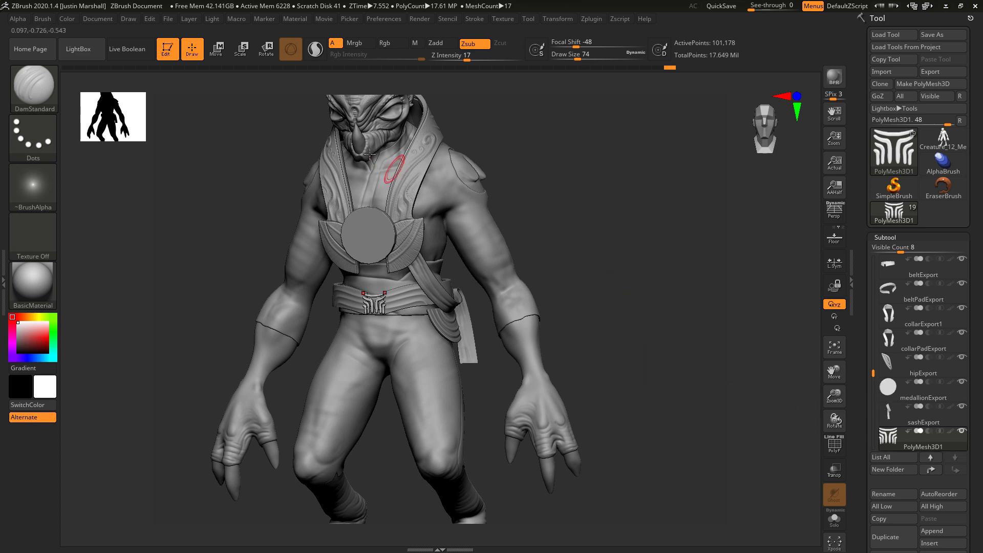
{"action": "left_click_drag", "start_coordinate": [654, 306], "coordinate": [661, 305]}
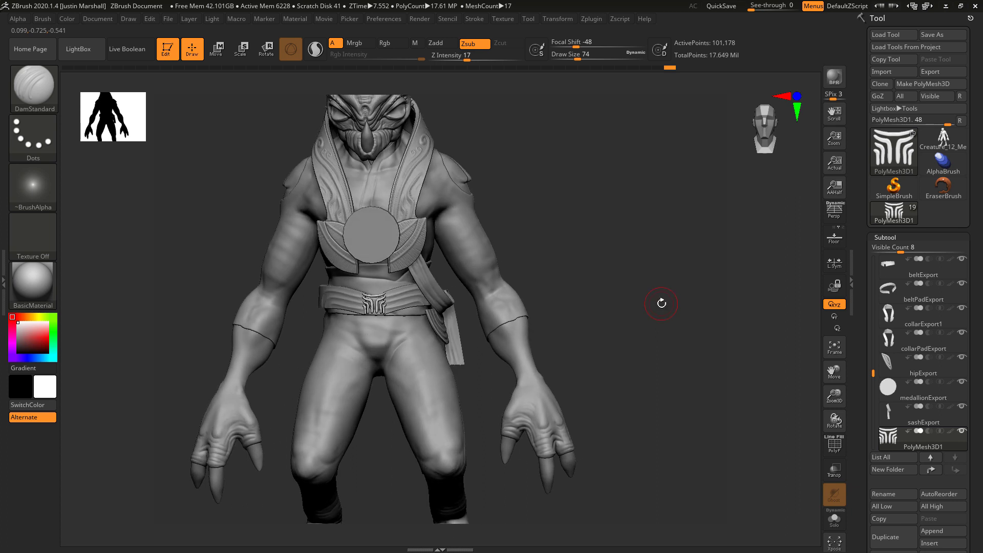